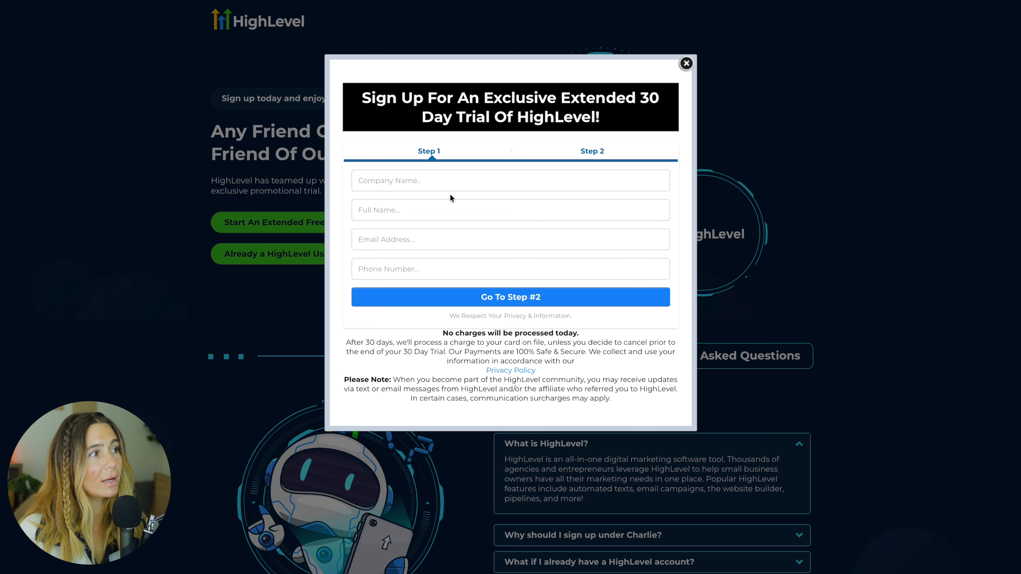
pyautogui.moveTo(577, 153); pyautogui.dragTo(593, 151)
pyautogui.click(600, 150)
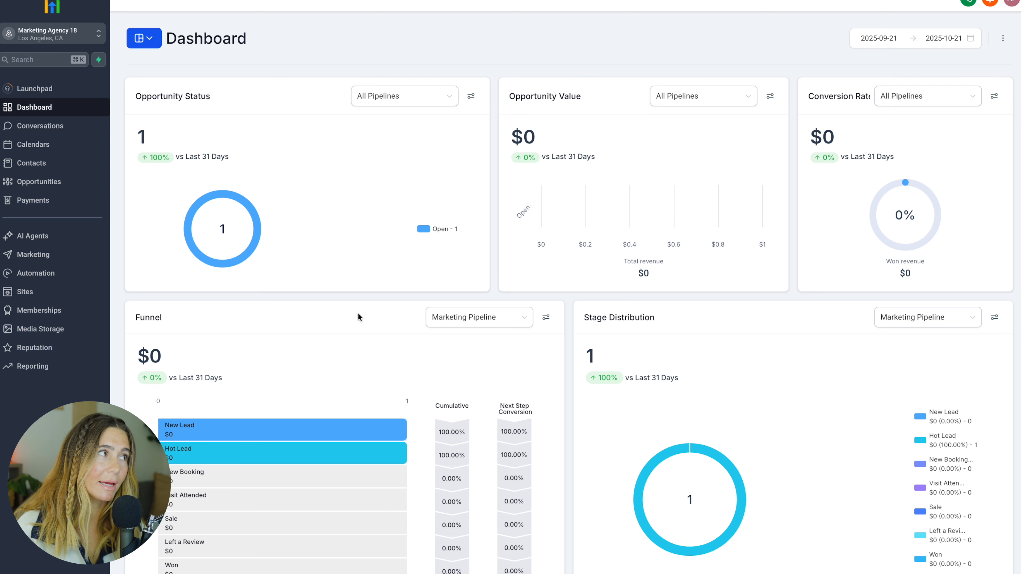
# Review the Launchpad's connection options and the Dashboard's opportunity, task, lead source, analytics and ads reports
pyautogui.click(64, 95)
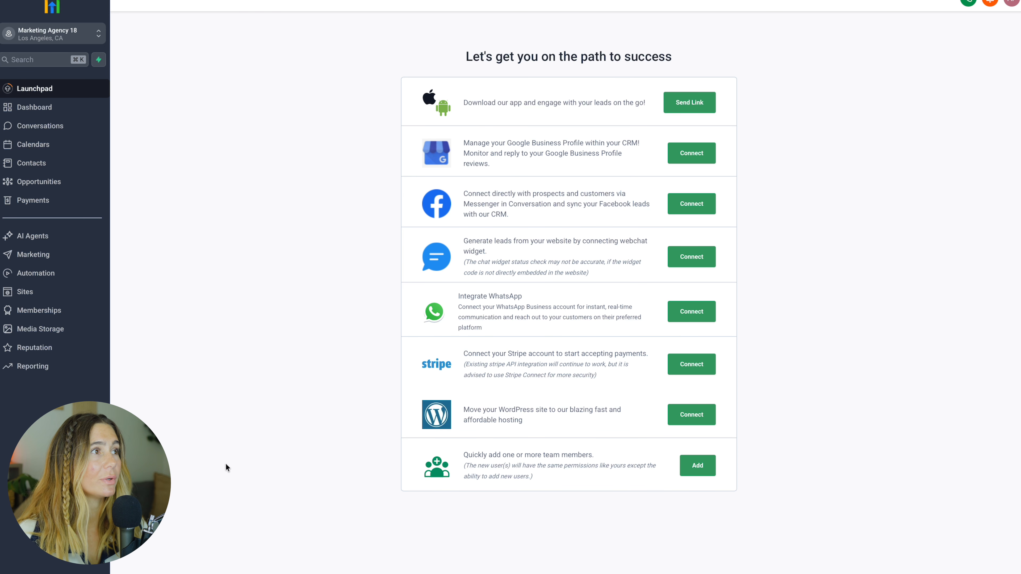
pyautogui.click(43, 115)
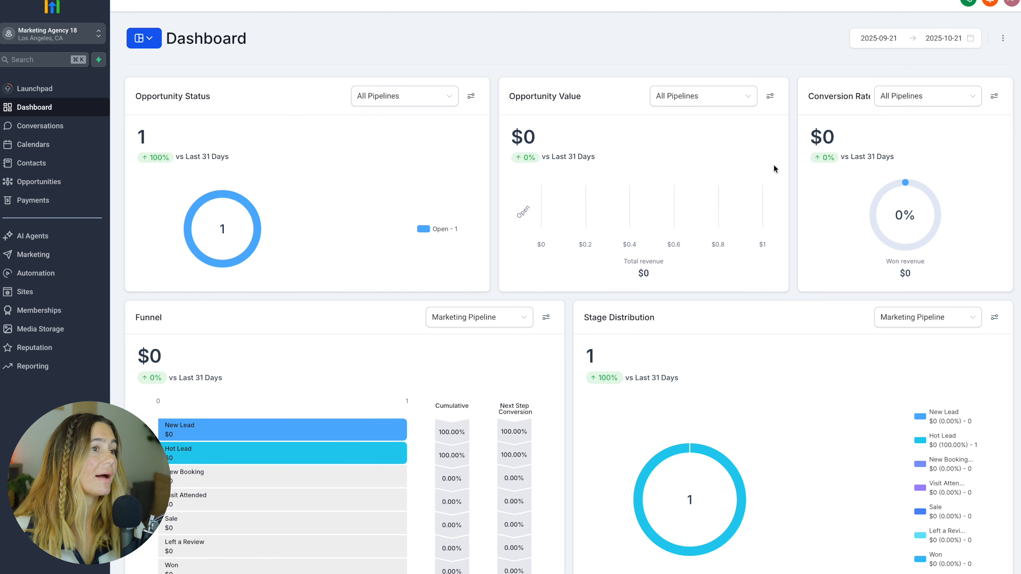
pyautogui.scroll(-4, 711, 225)
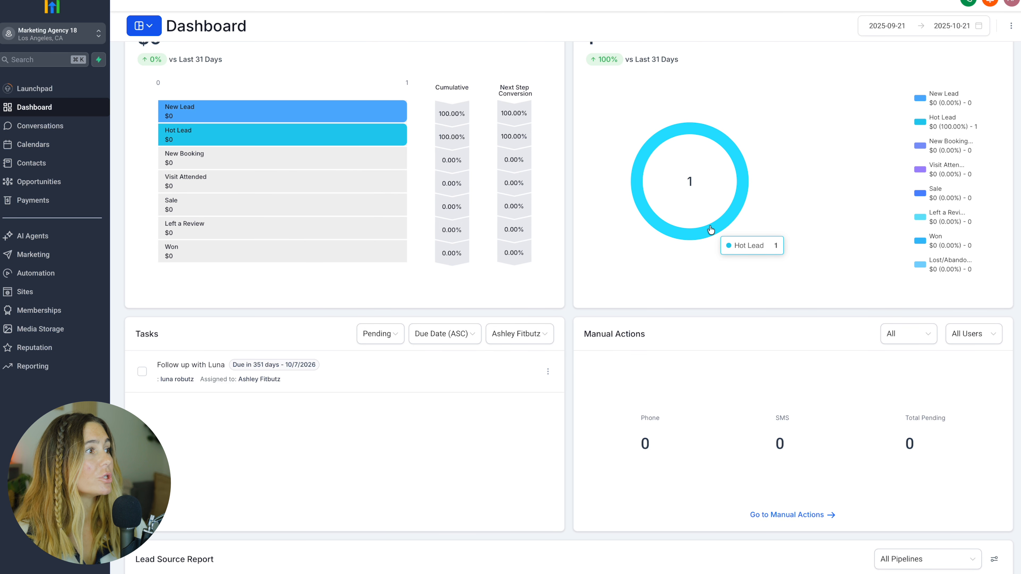
pyautogui.scroll(-5, 392, 353)
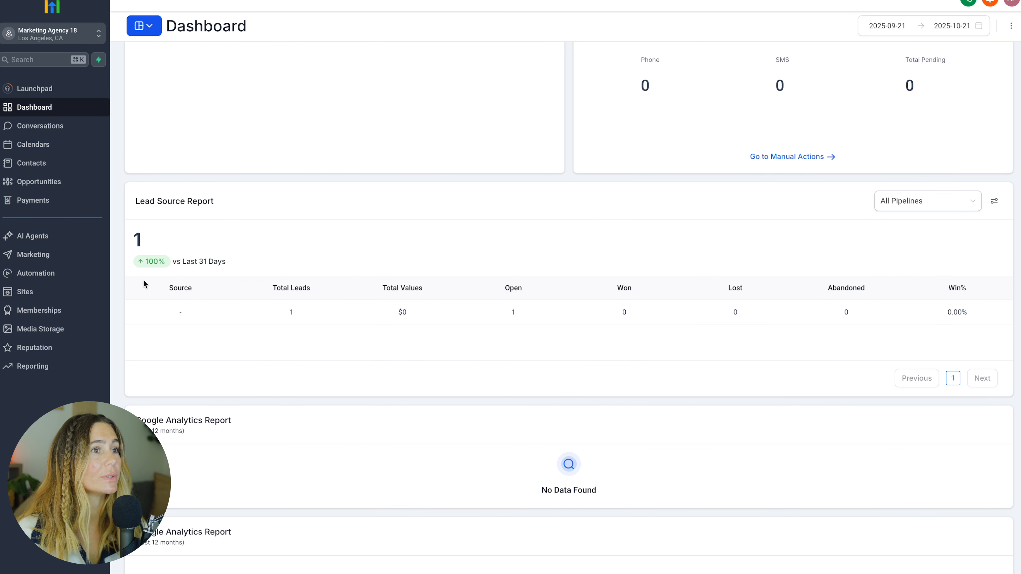
pyautogui.scroll(-4, 765, 255)
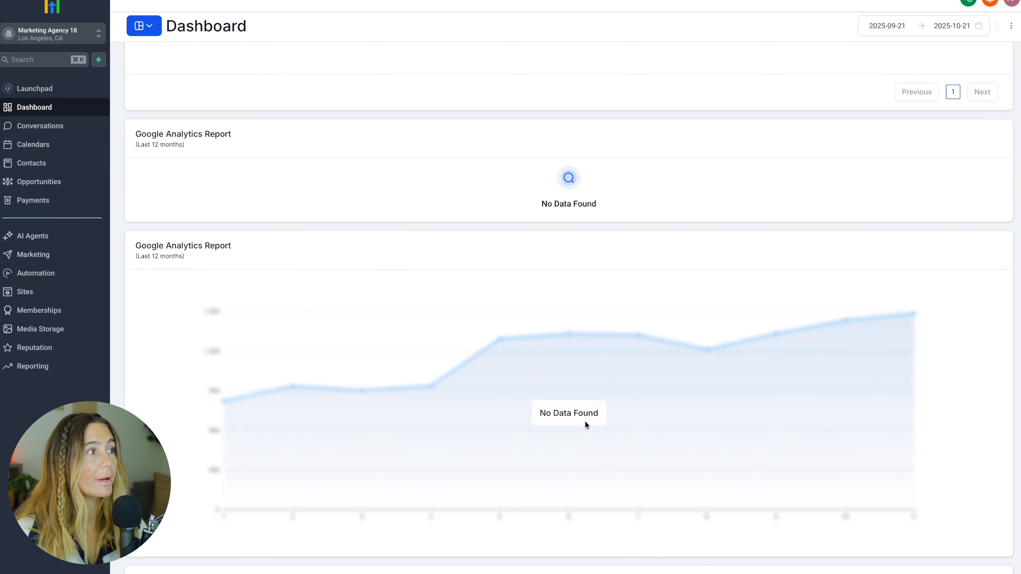
pyautogui.scroll(-3, 677, 414)
pyautogui.scroll(-4, 678, 414)
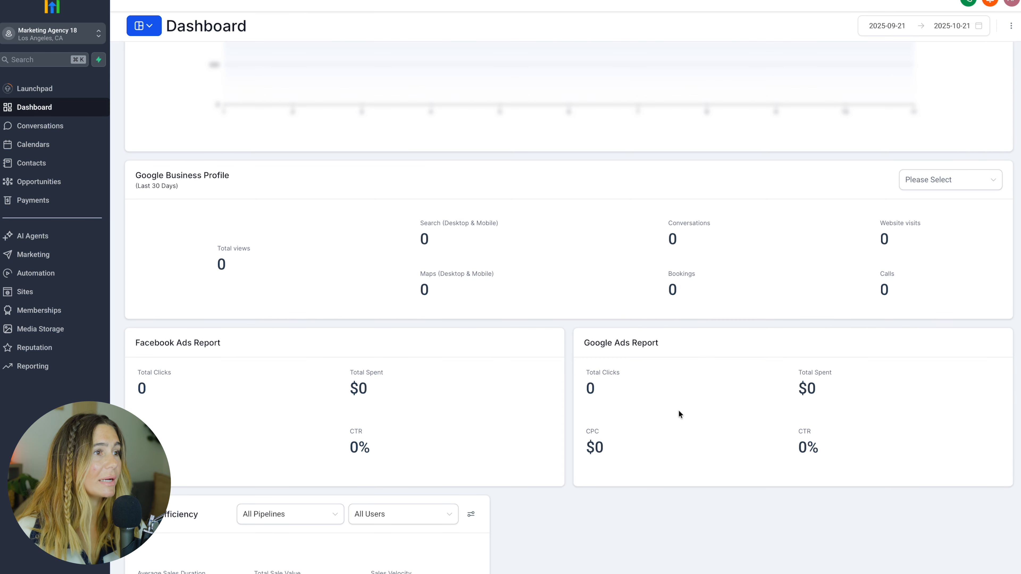
pyautogui.scroll(15, 677, 413)
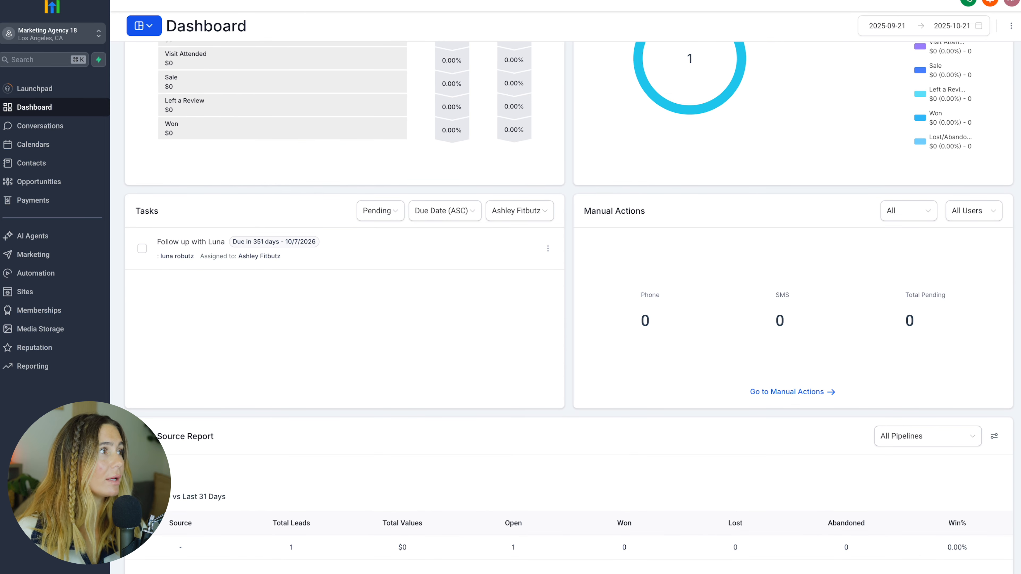
# Look through the Conversations, Calendars, Contacts, Opportunities and Payments sections of the account
pyautogui.click(40, 126)
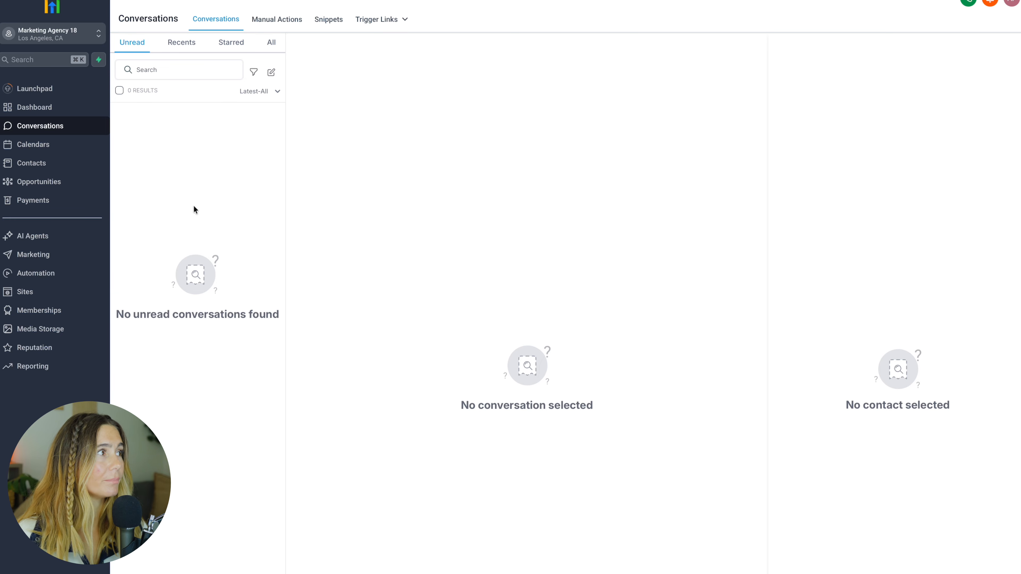
pyautogui.click(33, 145)
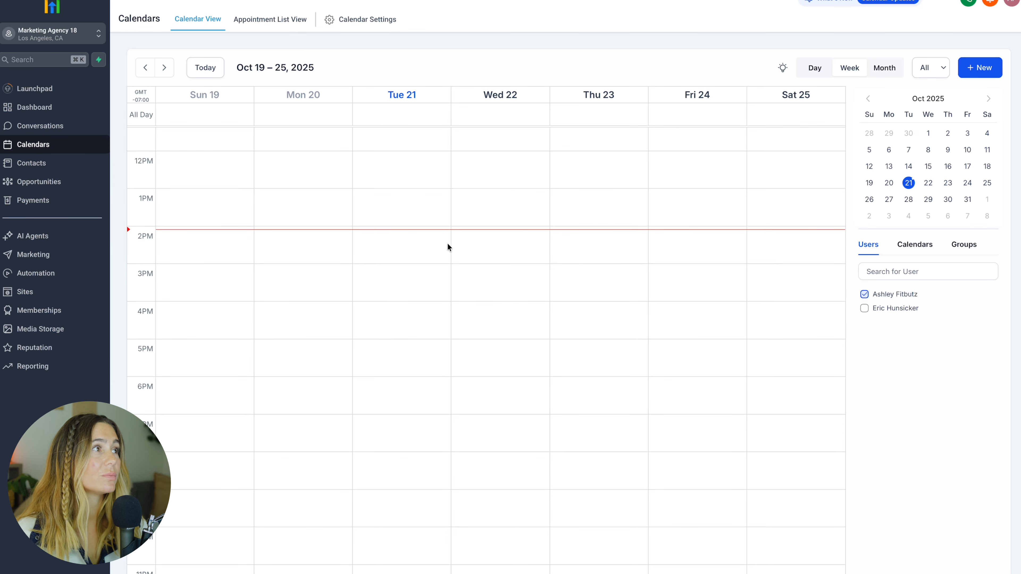
pyautogui.click(11, 164)
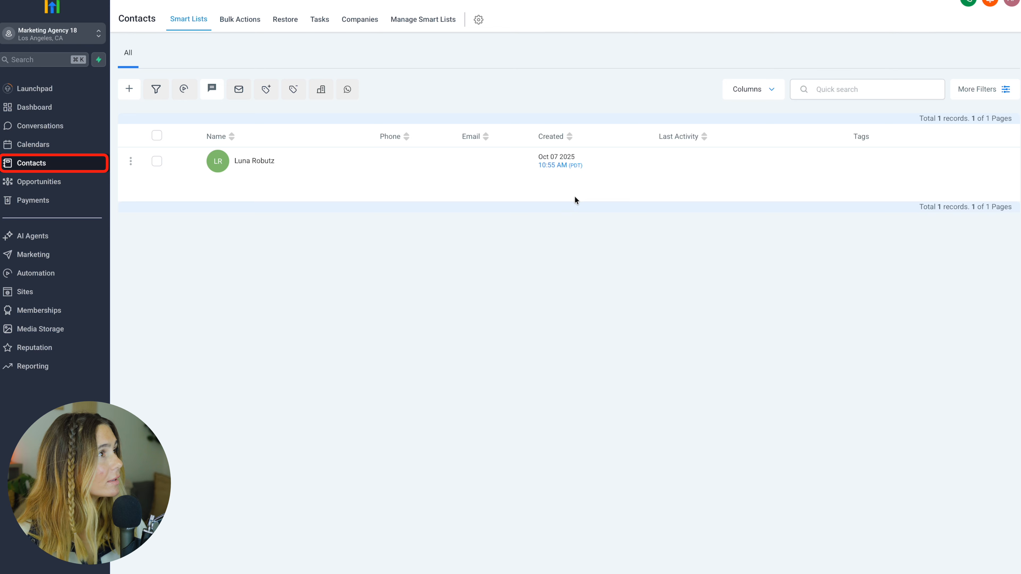
pyautogui.click(37, 187)
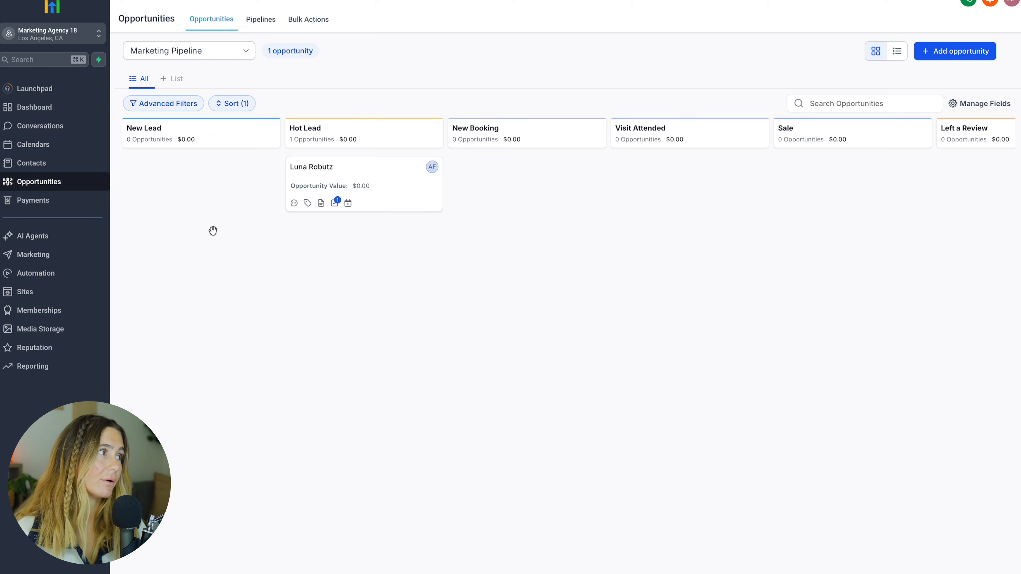
pyautogui.click(36, 200)
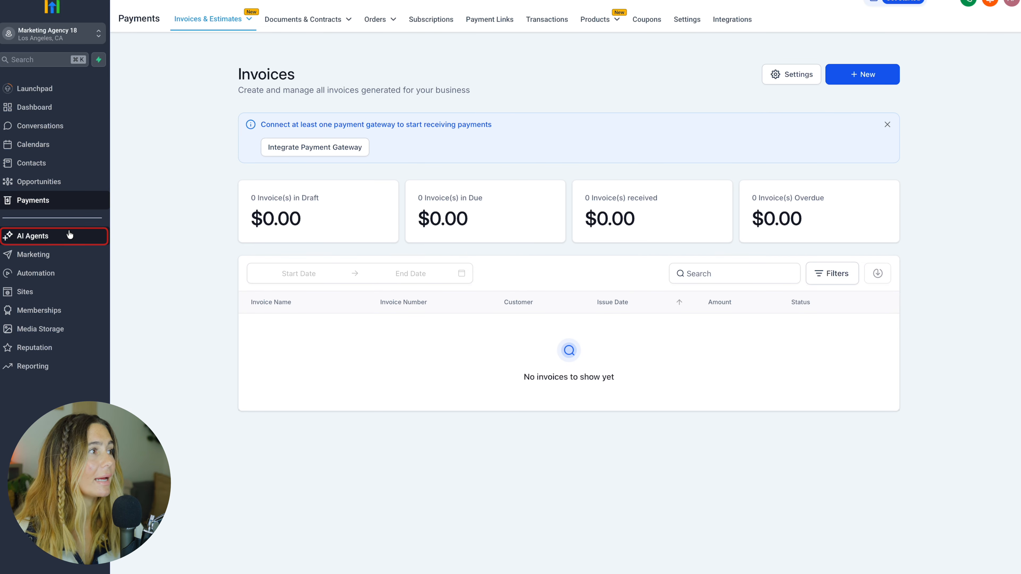
# Look through the Marketing, Automation, Sites and Memberships sections of the account
pyautogui.click(33, 256)
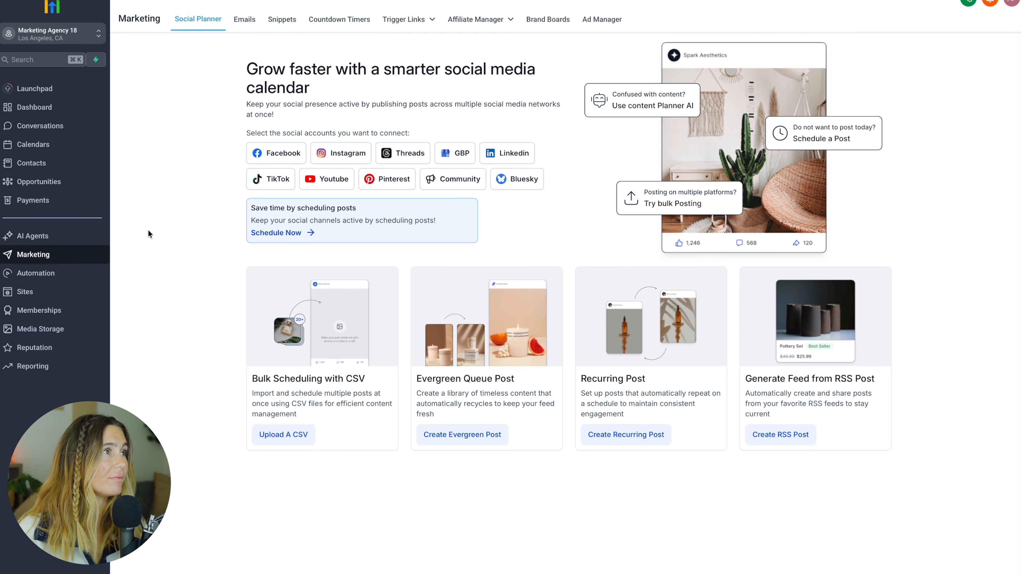
pyautogui.click(53, 270)
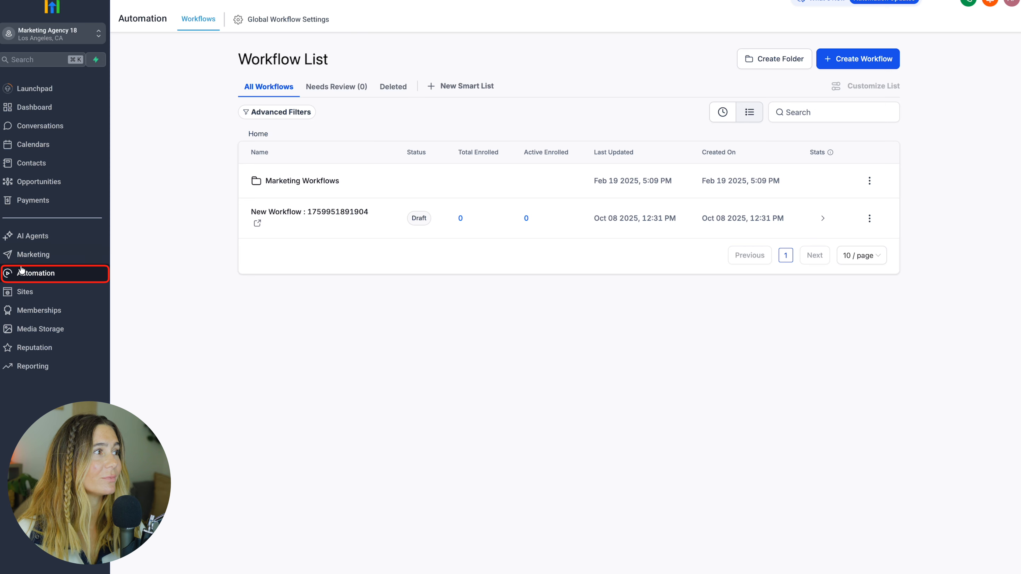
pyautogui.click(34, 295)
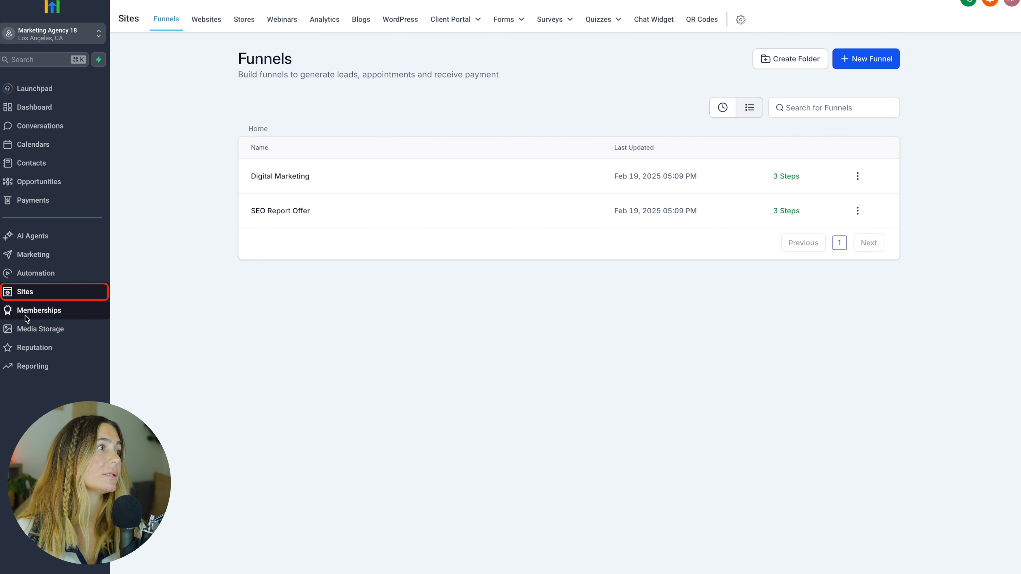
pyautogui.click(40, 310)
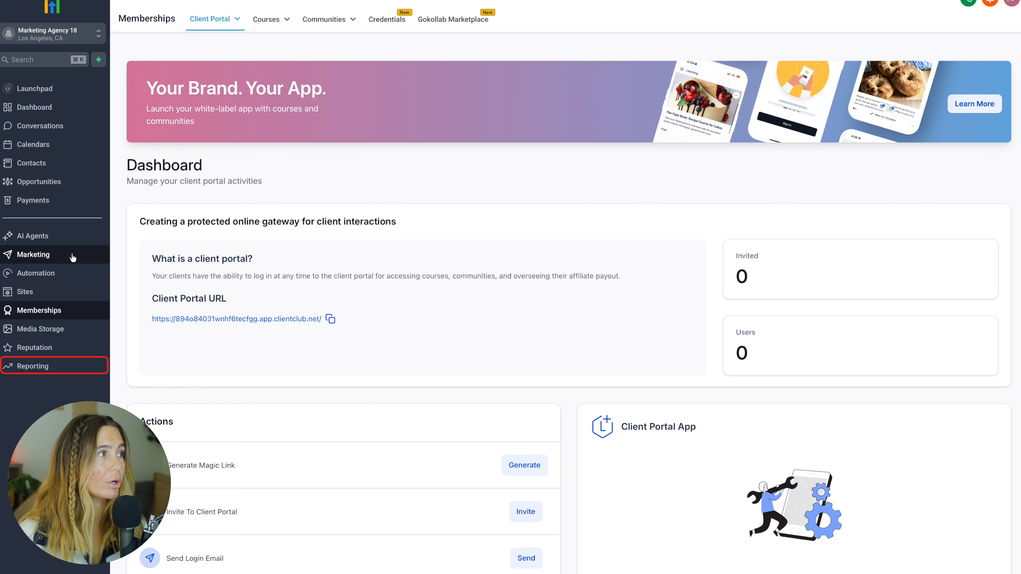
# Go to the product list in Payments and start creating a new product
pyautogui.click(34, 196)
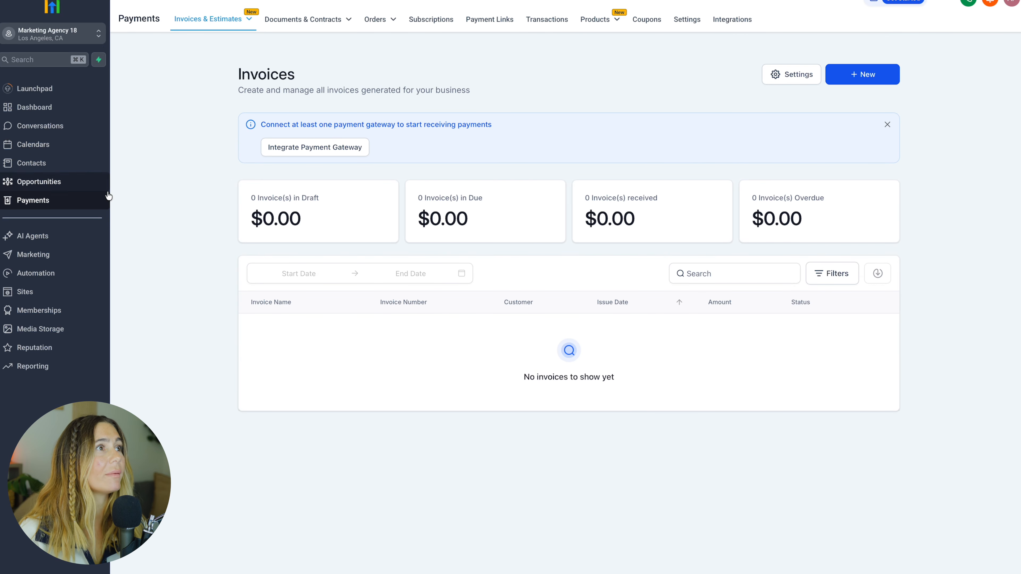
pyautogui.moveTo(599, 19)
pyautogui.click(575, 41)
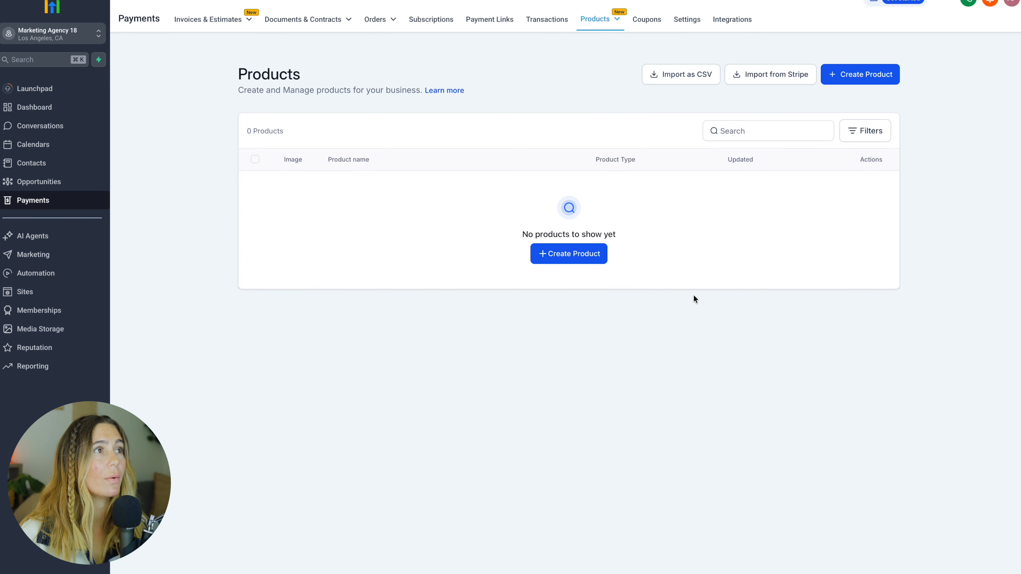
pyautogui.click(884, 83)
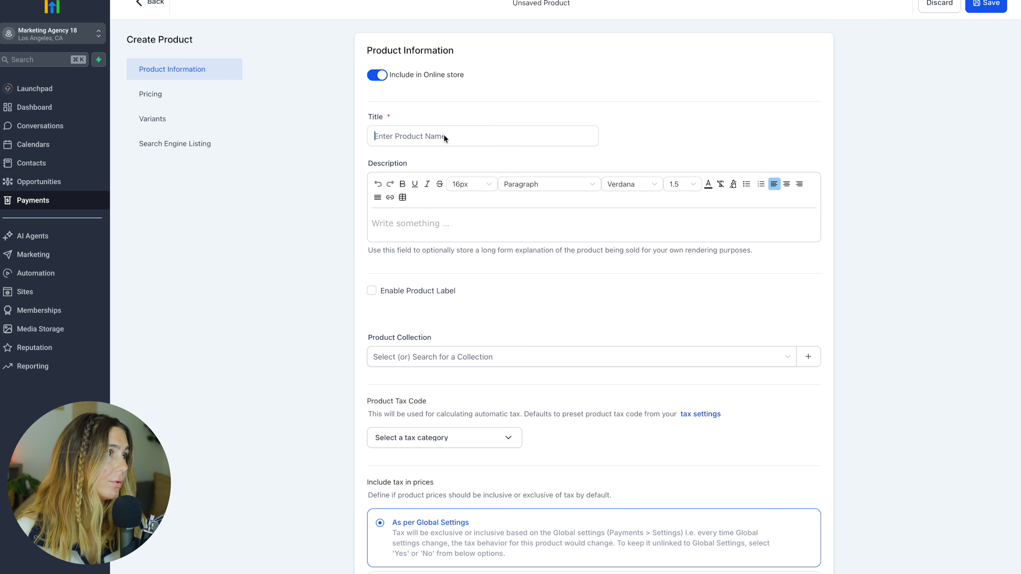
# Title the product "Daily Planner (Digital Download)" and describe it as a beautifully designed 30-day digital planner for balancing structure and flow, for wellness coaches and entrepreneurs
pyautogui.click(466, 140)
pyautogui.write('Daily Planner (Digital Download)')
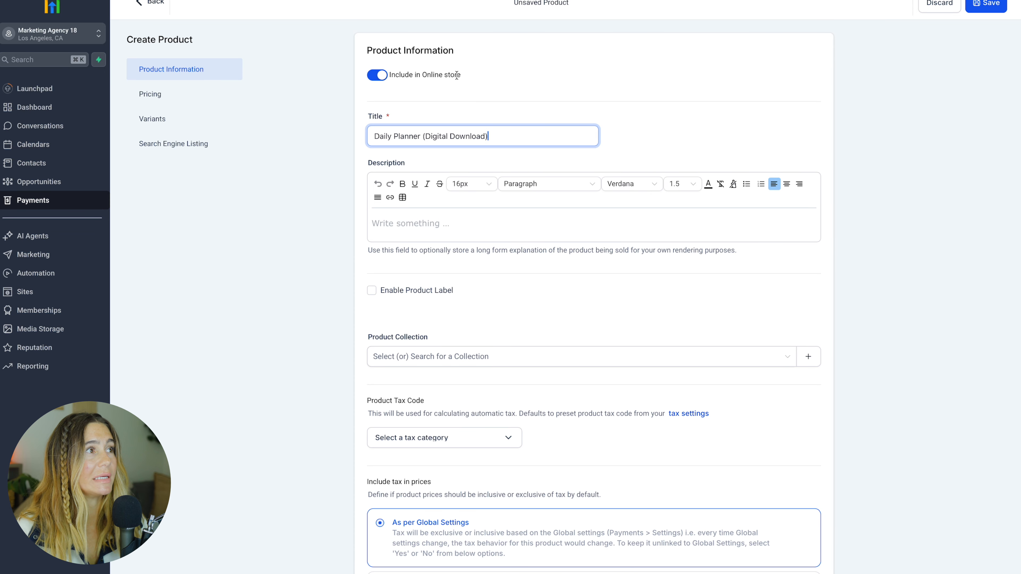
pyautogui.click(467, 240)
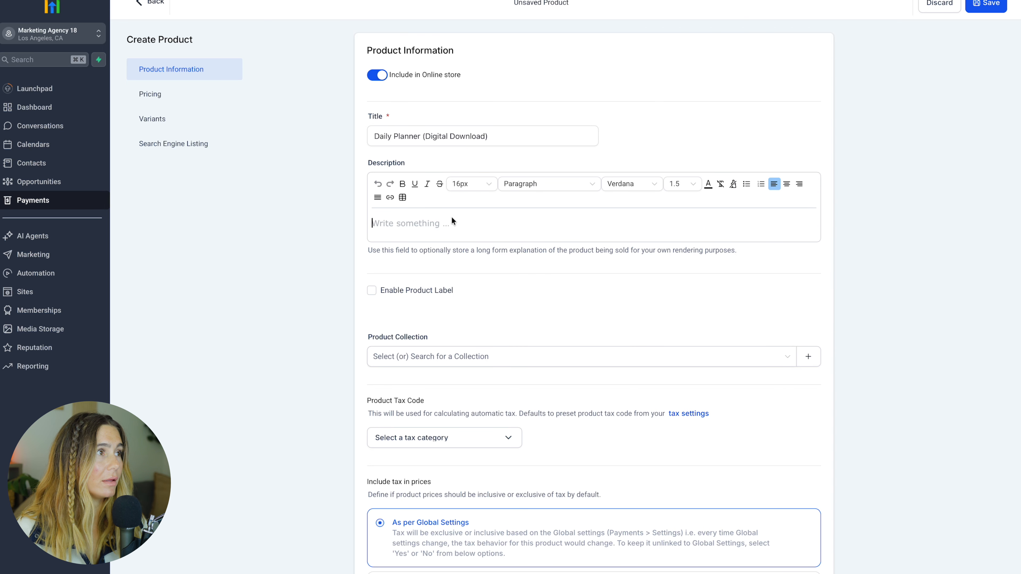
pyautogui.write('A beautifully designed 30-day digital planner that helps you balance structure and flow. Perfect for wellness coaches, entrepreneurs, and anyone ready to step into their soft girl discipline era.')
# Check the product collection choices and the option for adding a collection, without assigning one
pyautogui.scroll(-1, 603, 301)
pyautogui.click(629, 338)
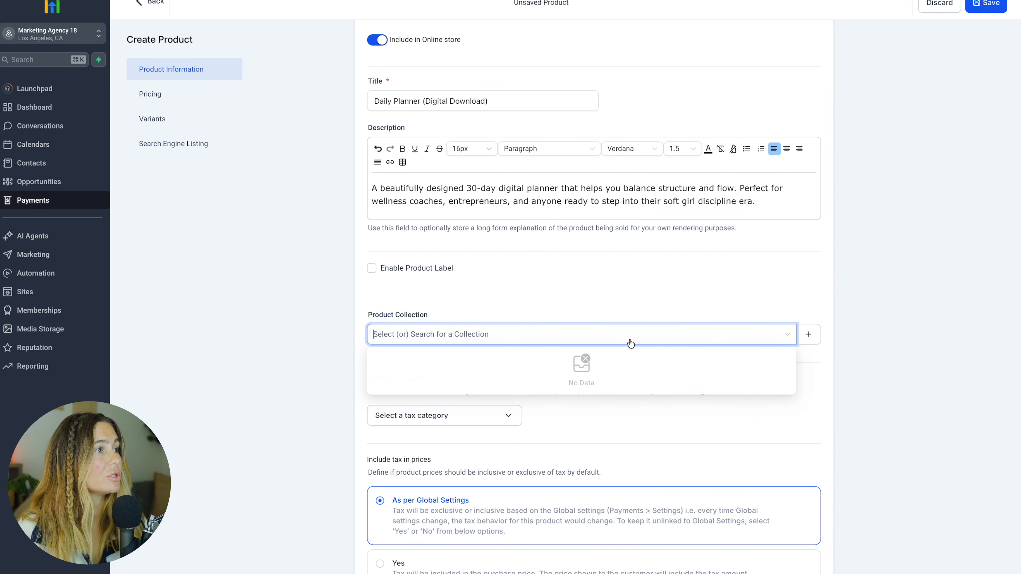
pyautogui.click(674, 278)
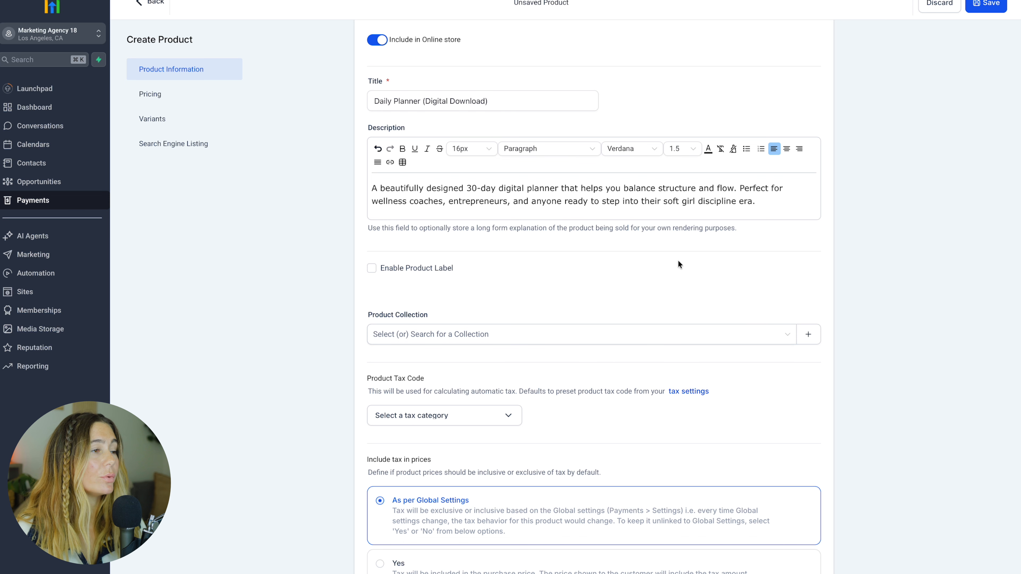
pyautogui.click(808, 335)
pyautogui.click(622, 142)
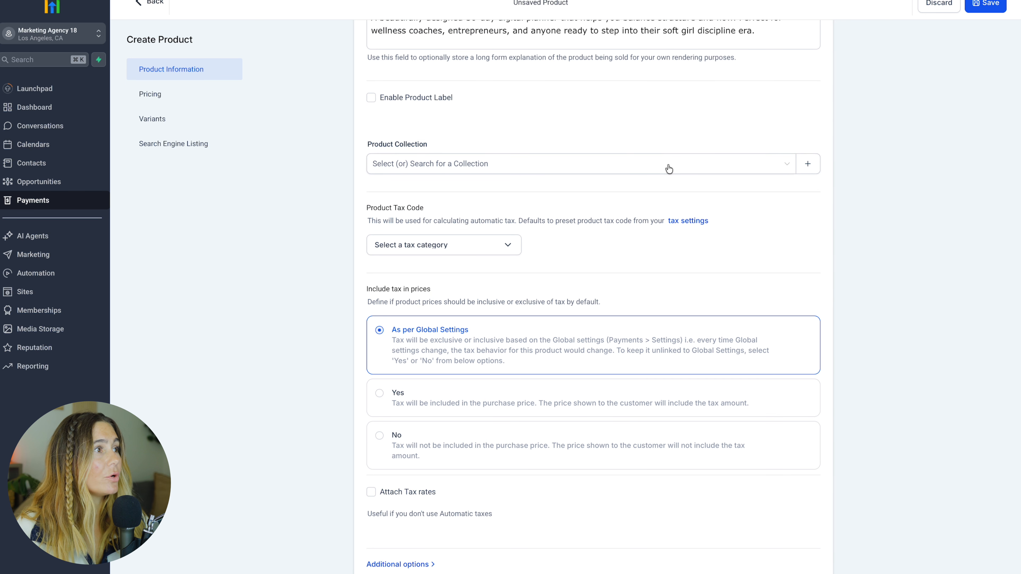
# Check the product tax category choices and set "Include tax in prices" to No
pyautogui.click(484, 242)
pyautogui.click(510, 245)
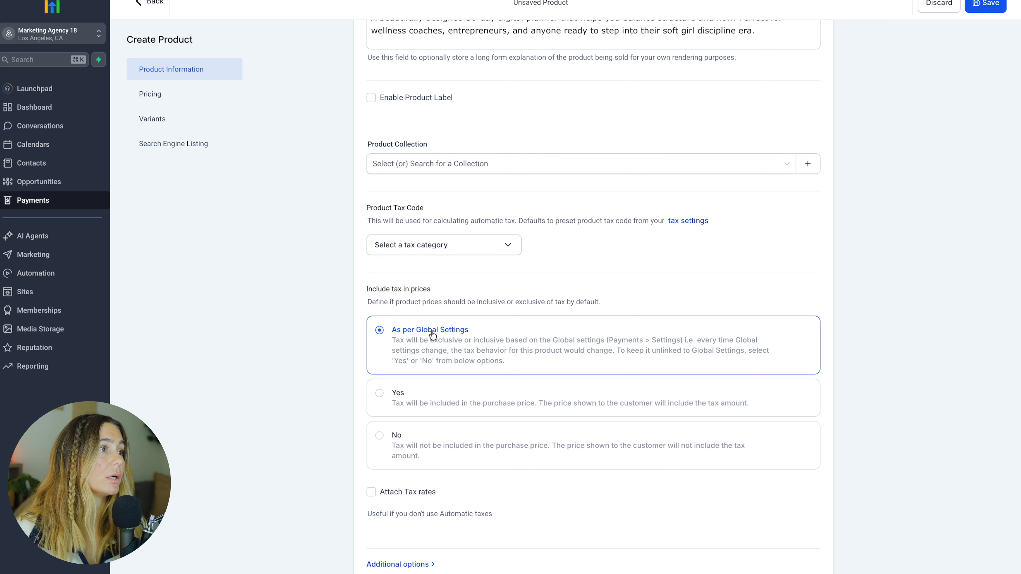
pyautogui.scroll(-3, 637, 322)
pyautogui.click(417, 307)
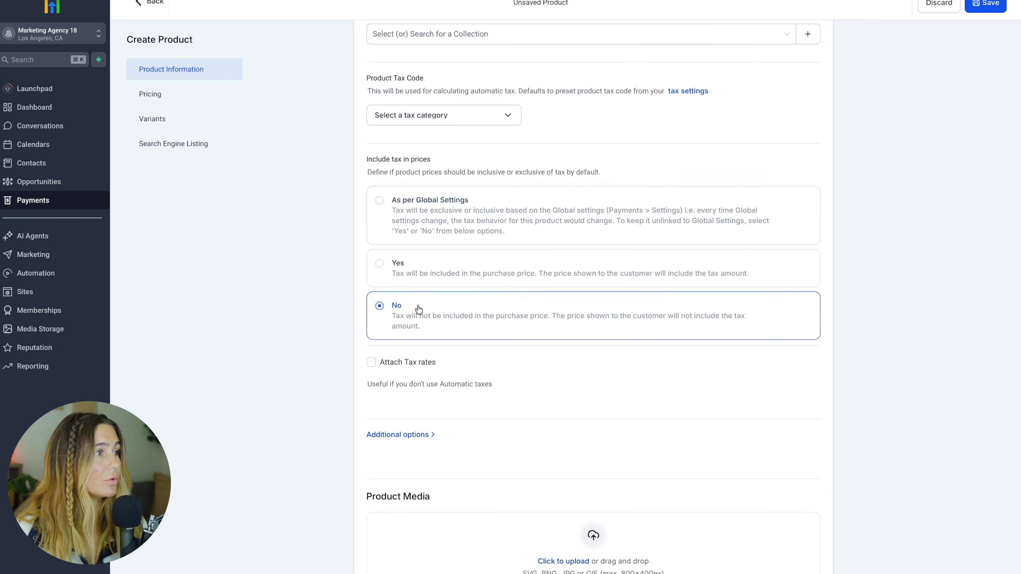
# Set the product's one-time price amount to 29.99 USD and its compare-at price to 49.99 USD
pyautogui.scroll(-4, 635, 324)
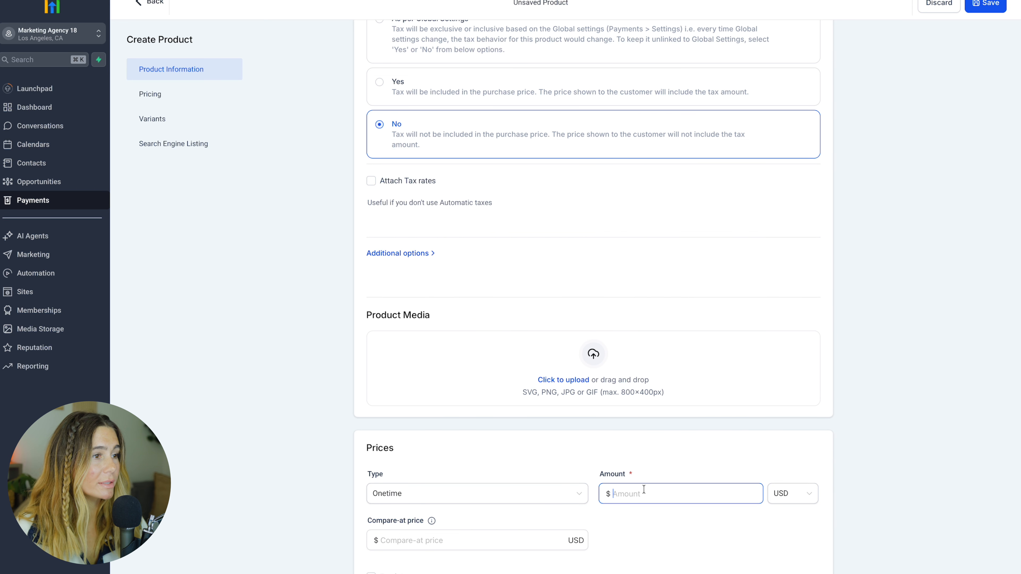
pyautogui.write('29.99')
pyautogui.click(432, 521)
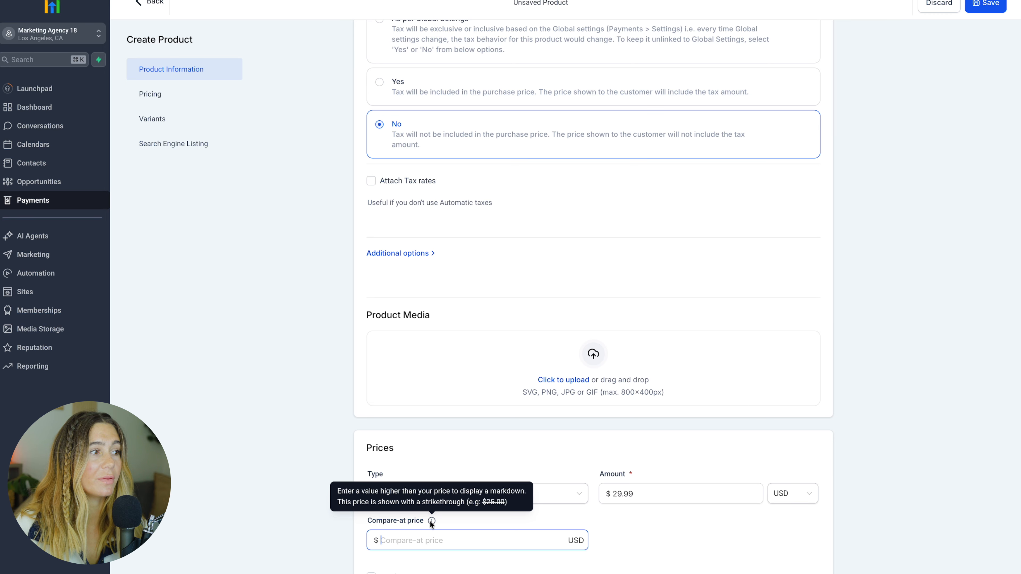
pyautogui.write('49')
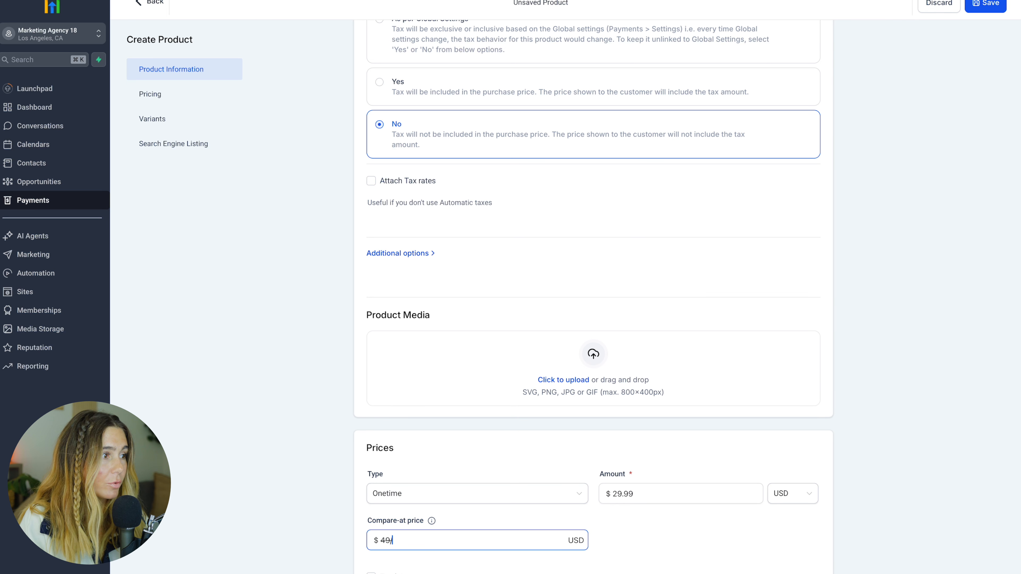
pyautogui.write('.99')
pyautogui.click(589, 532)
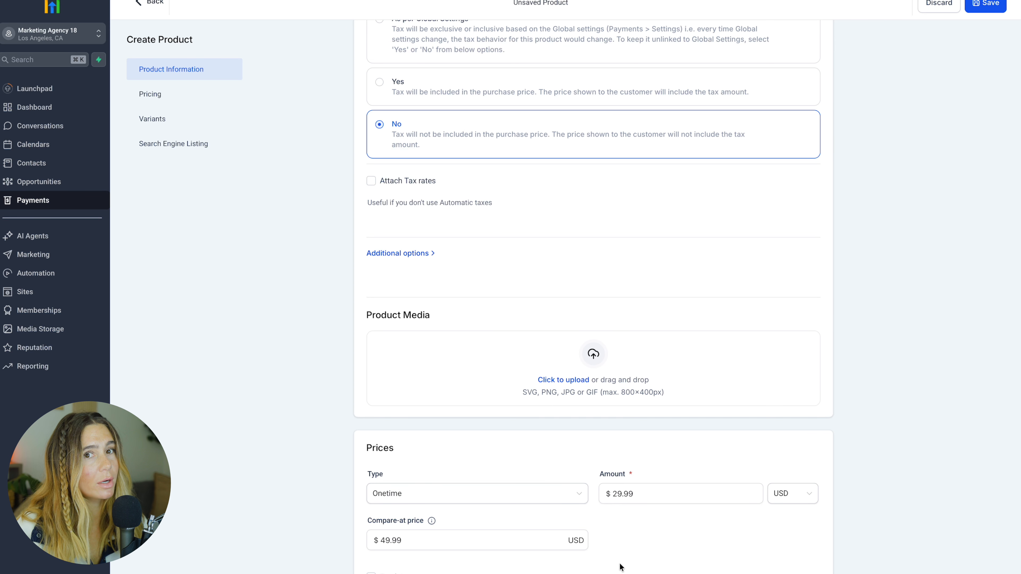
# Examine the product's price description, membership offer, variants and search engine listing fields
pyautogui.scroll(-5, 619, 568)
pyautogui.click(623, 412)
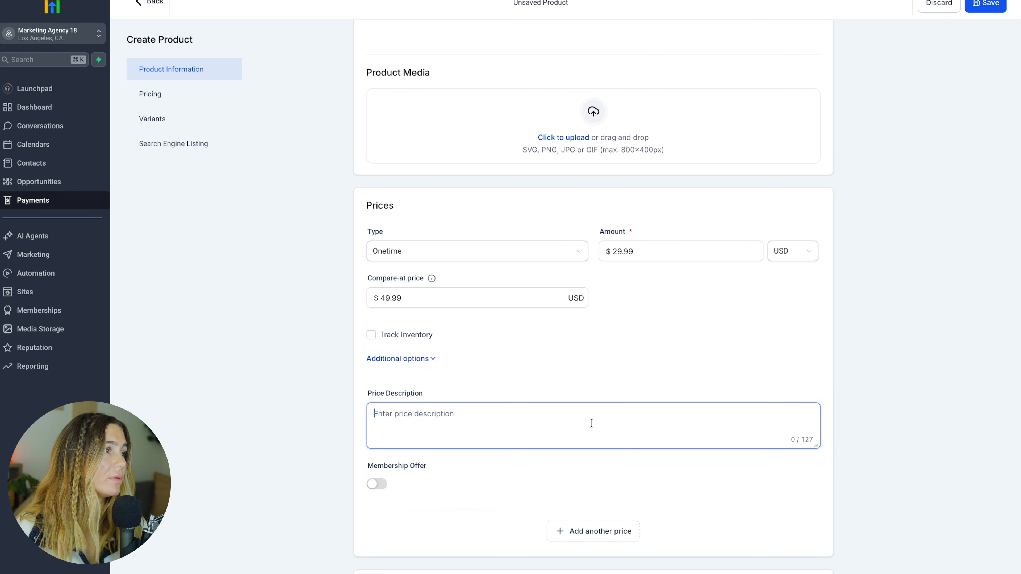
pyautogui.scroll(-4, 665, 342)
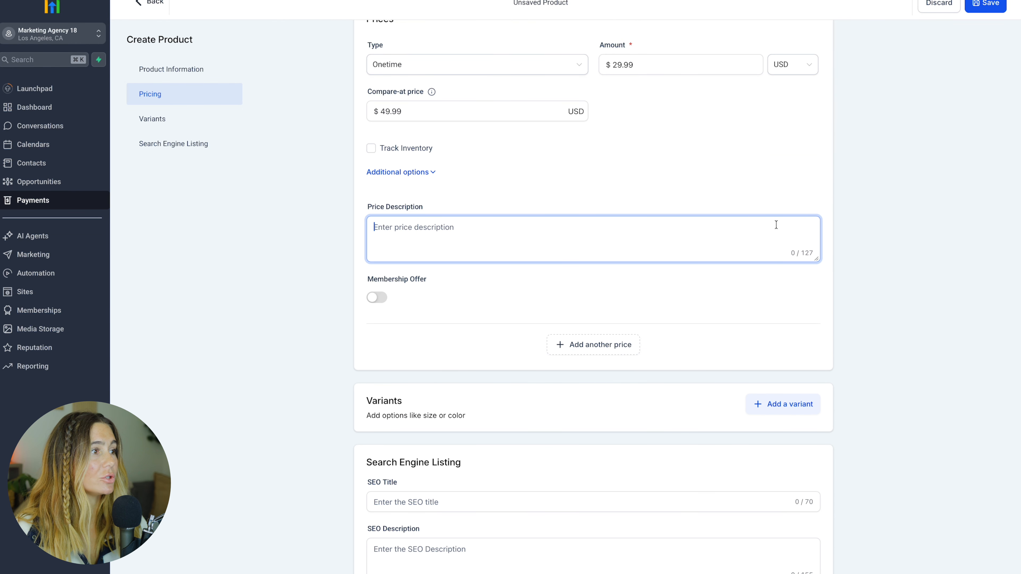
pyautogui.scroll(-1, 513, 189)
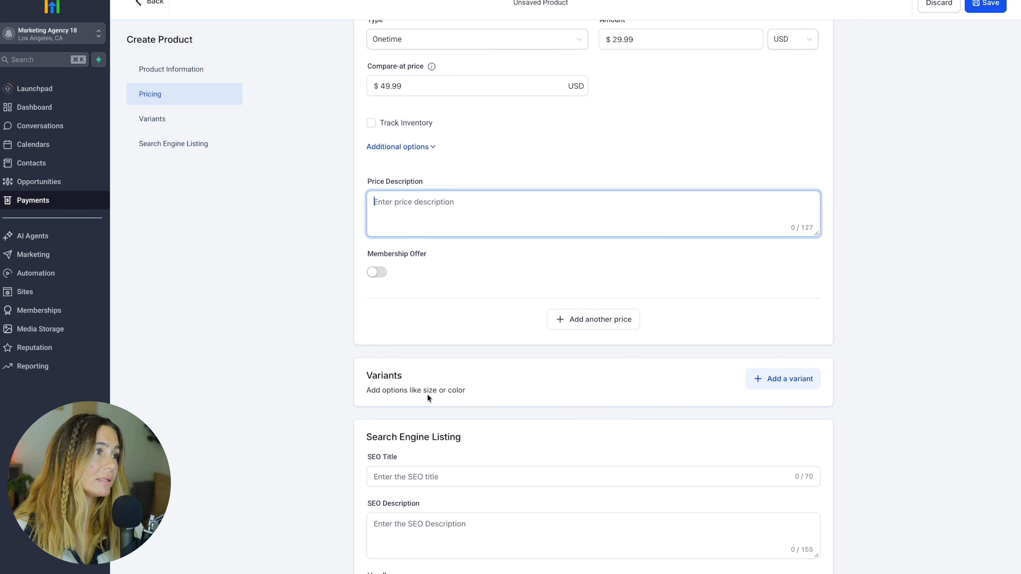
pyautogui.click(571, 479)
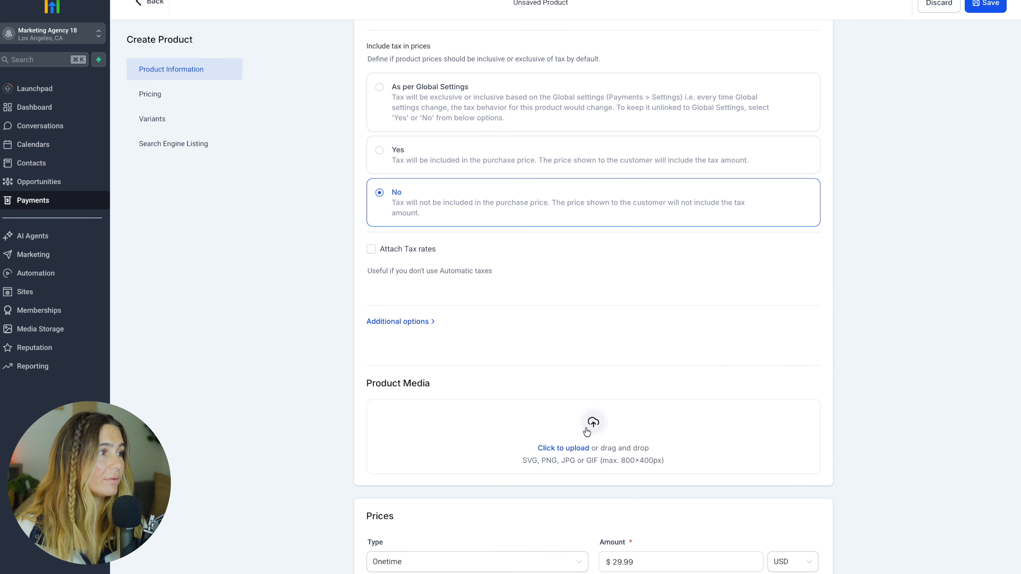
# Upload the image -3.jpg, insert it as the product media, and save the Daily Planner product
pyautogui.click(590, 420)
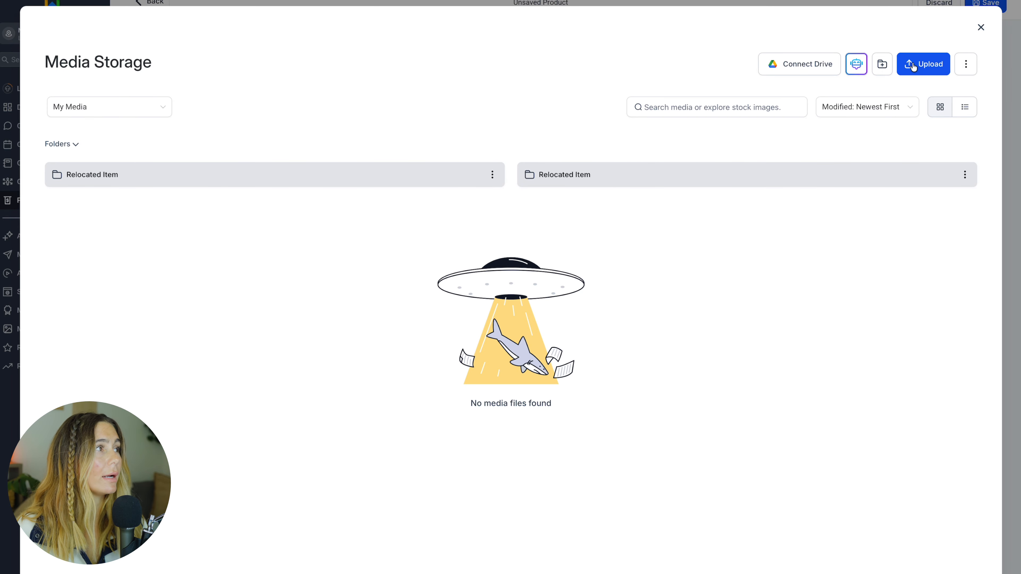
pyautogui.click(924, 72)
pyautogui.doubleClick(371, 353)
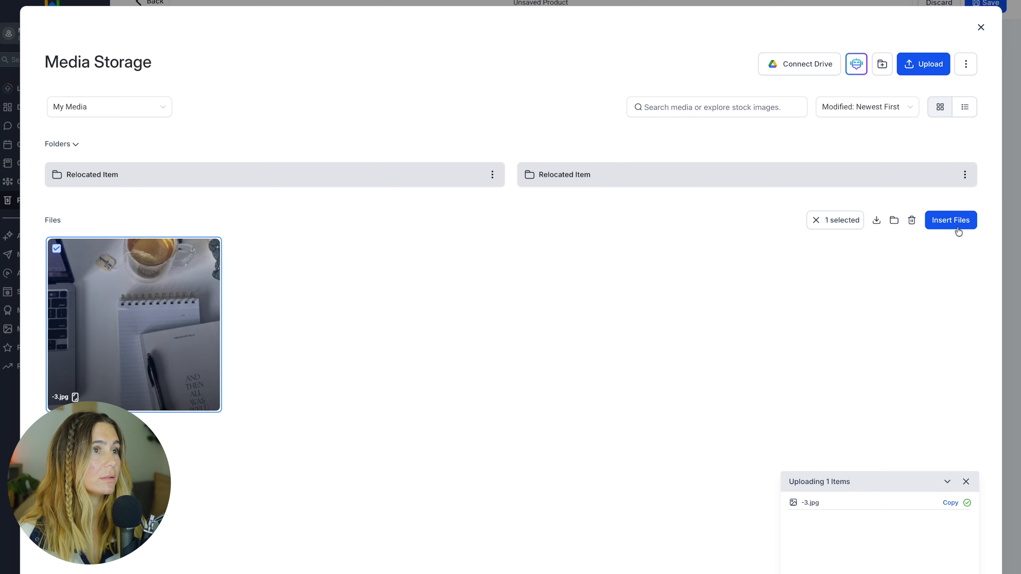
pyautogui.click(958, 224)
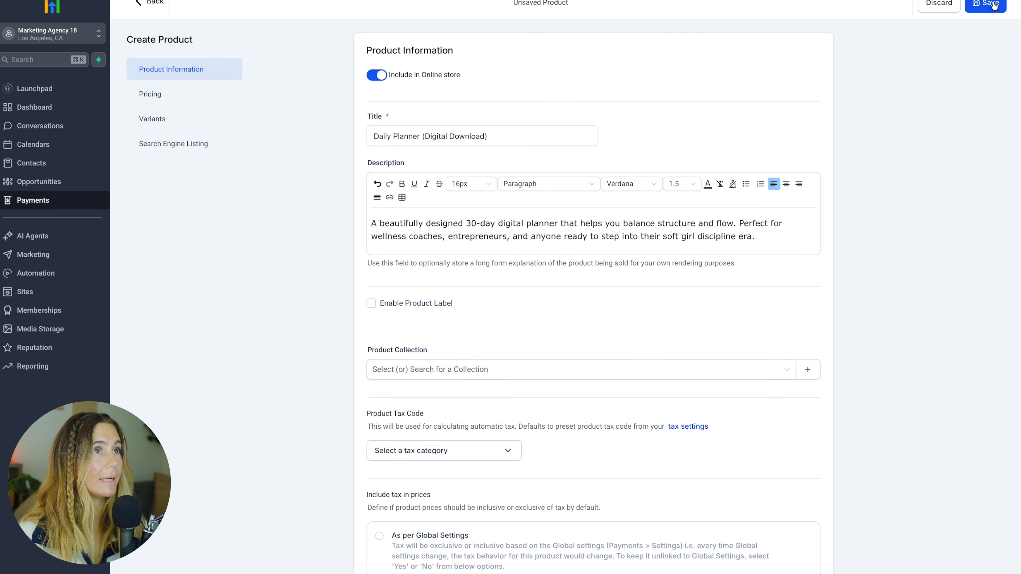
pyautogui.click(992, 4)
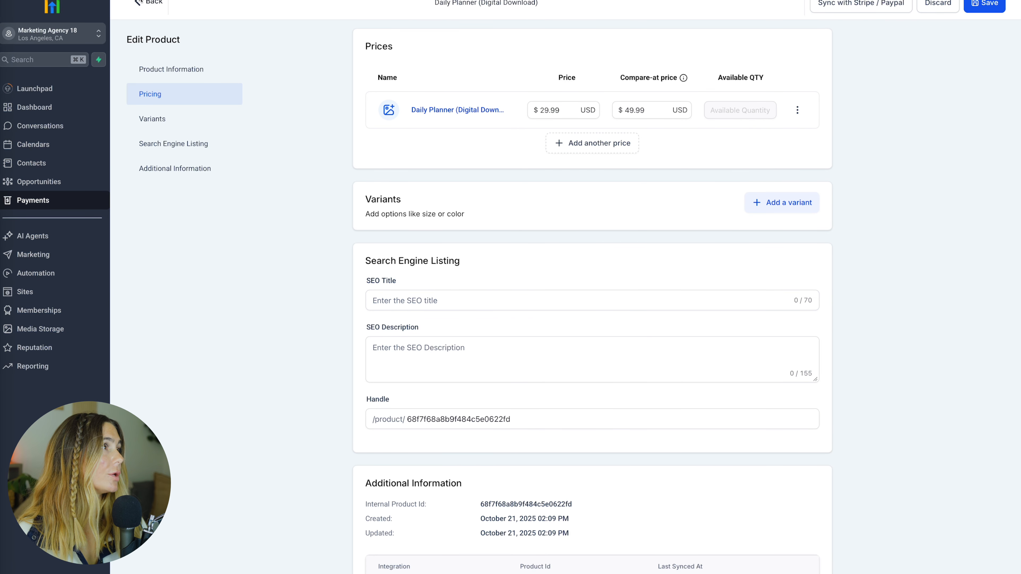
# Leave the product editor and open the Stripe connection page from the payment integrations
pyautogui.click(148, 4)
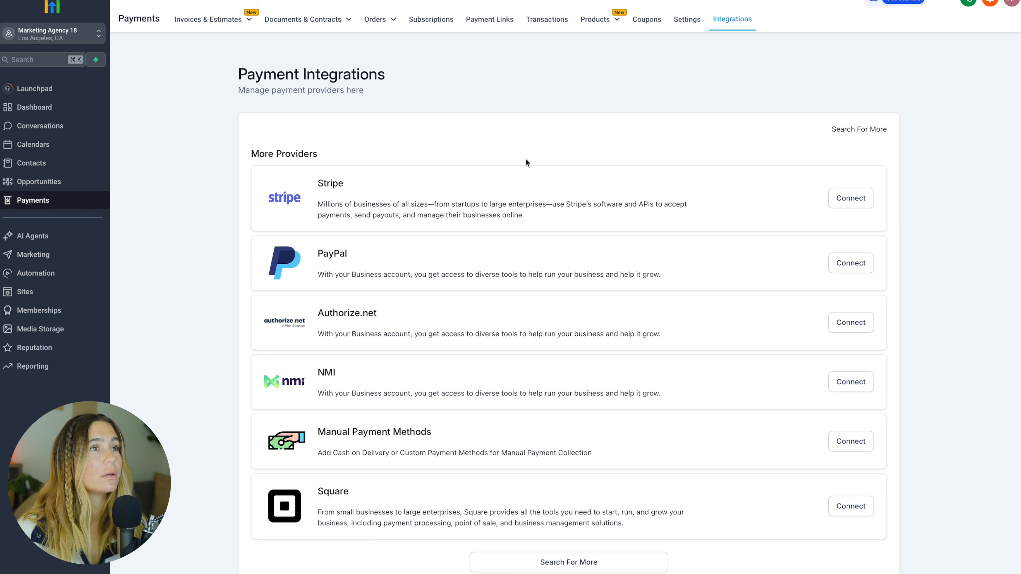
pyautogui.click(862, 200)
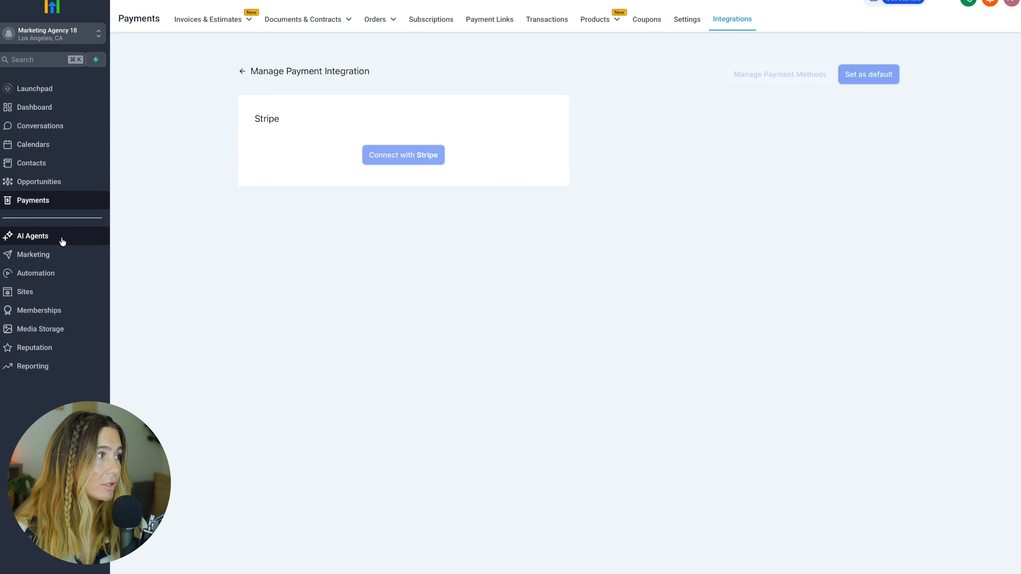
# Start creating a new funnel from the prebuilt templates in the Sites section
pyautogui.click(35, 298)
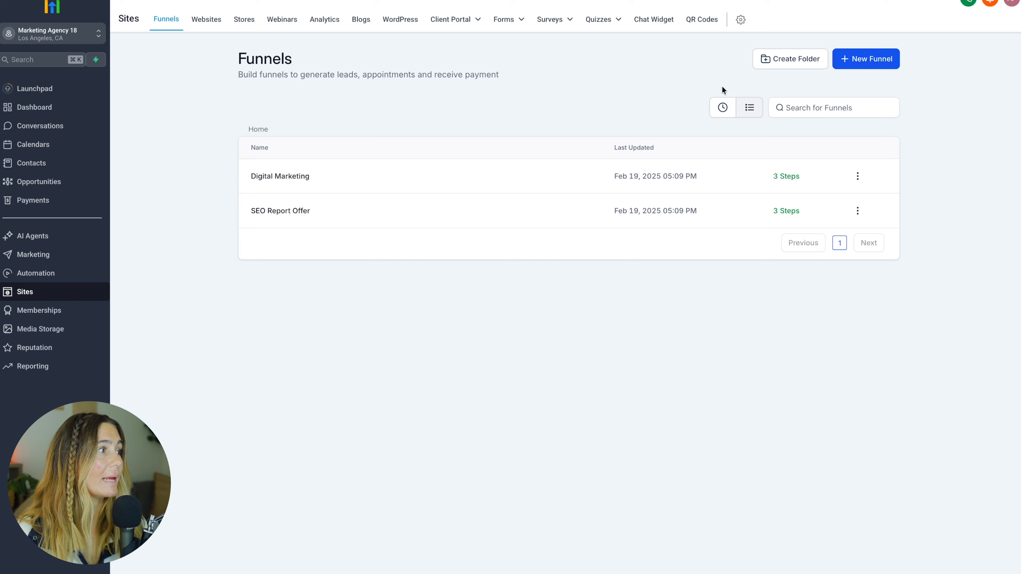
pyautogui.click(856, 59)
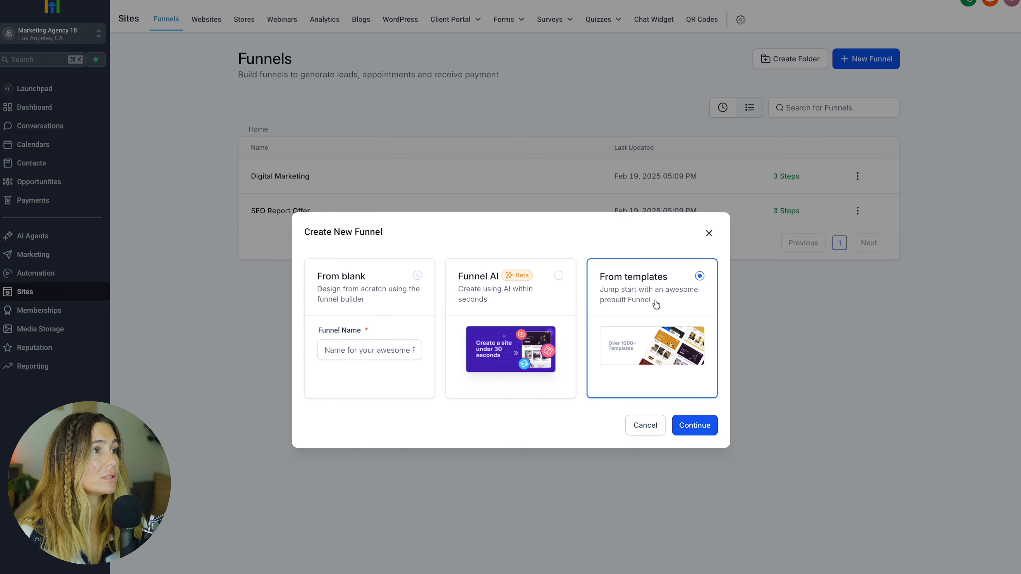
pyautogui.click(694, 425)
# Filter the funnel templates by the Checkout type and Health & Wellness category, and choose the Revitalize Purchase template
pyautogui.click(739, 56)
pyautogui.write('dig')
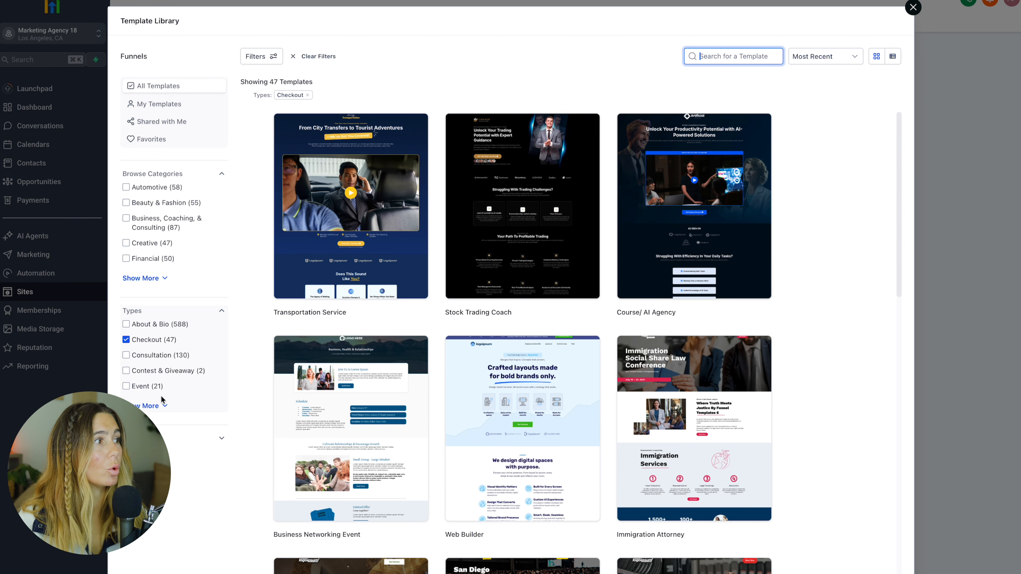
pyautogui.click(159, 406)
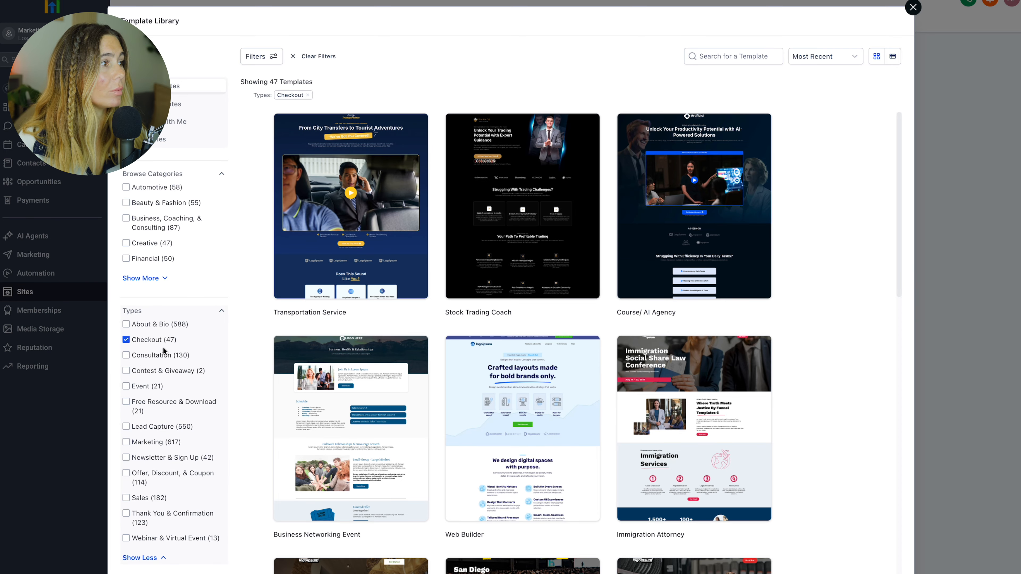
pyautogui.click(143, 278)
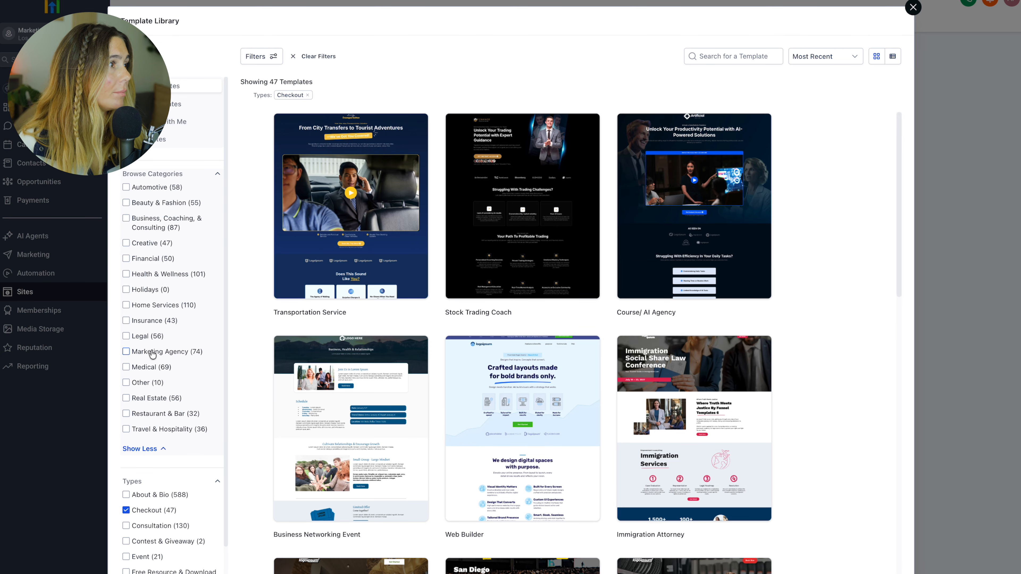
pyautogui.click(169, 272)
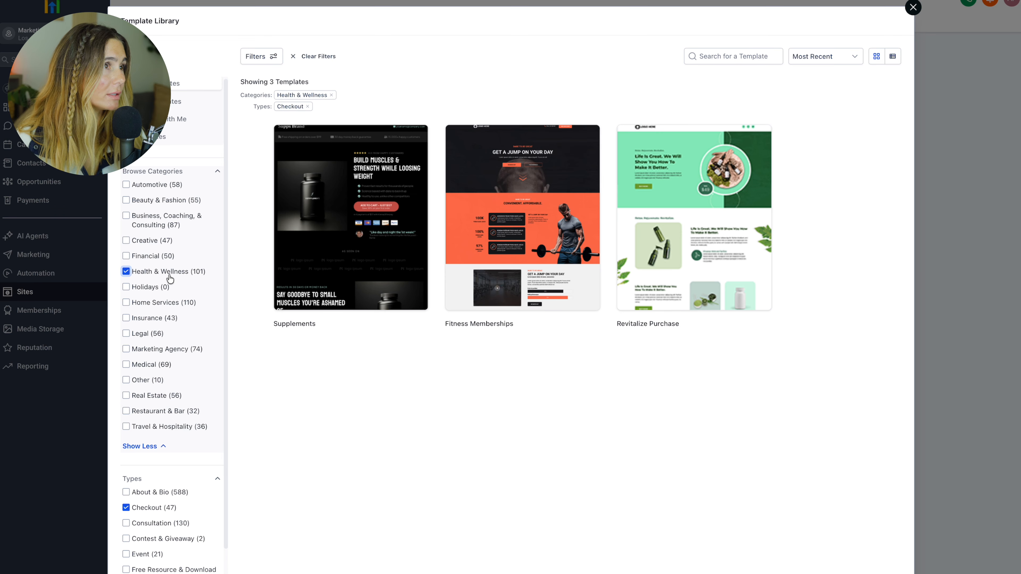
pyautogui.scroll(-1, 169, 276)
pyautogui.moveTo(742, 194)
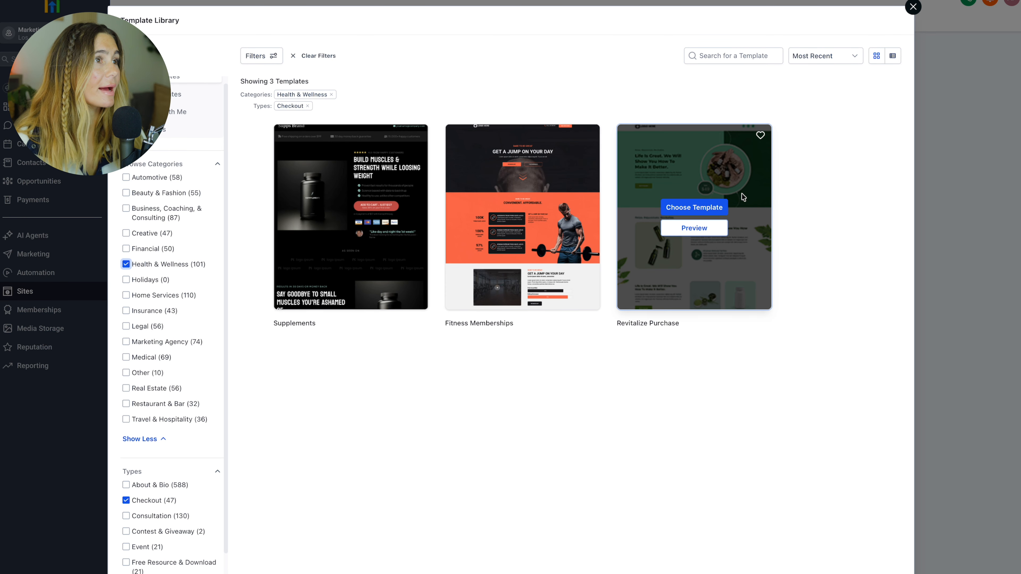
pyautogui.click(708, 208)
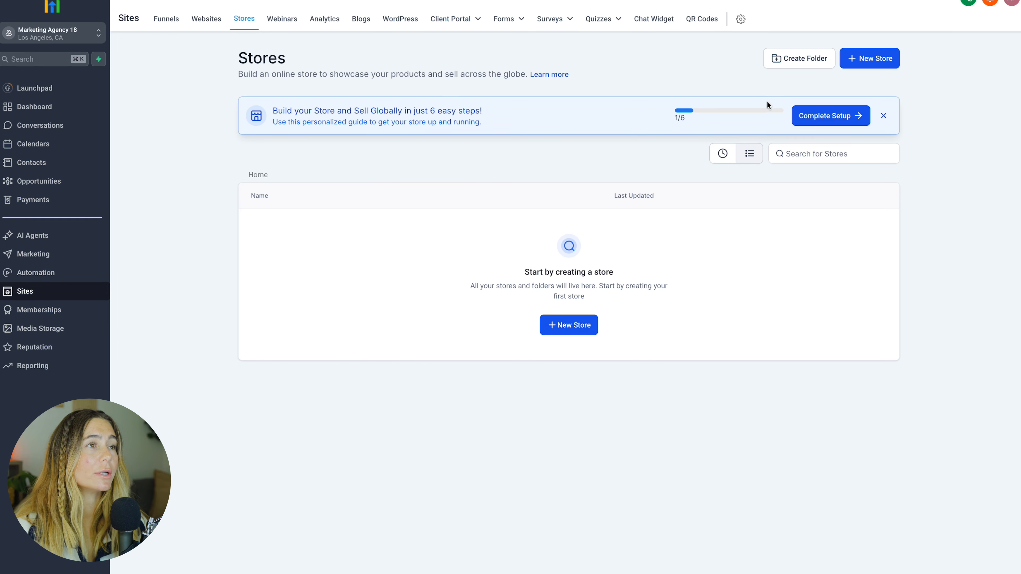
# Check the store setup guide's tasks and create a Quick Start store named "Ash Example Store"
pyautogui.click(848, 116)
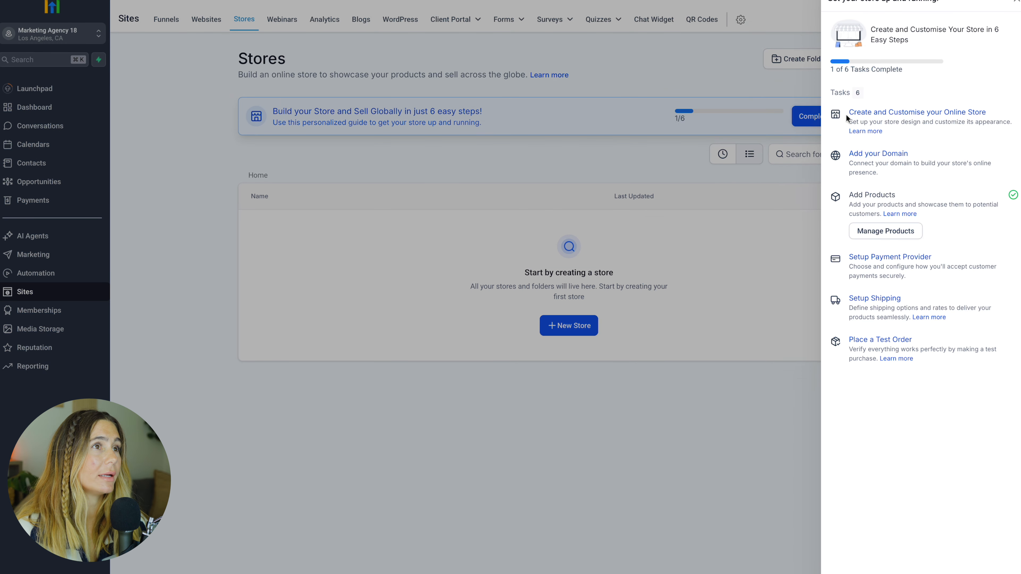
pyautogui.click(743, 389)
pyautogui.click(579, 331)
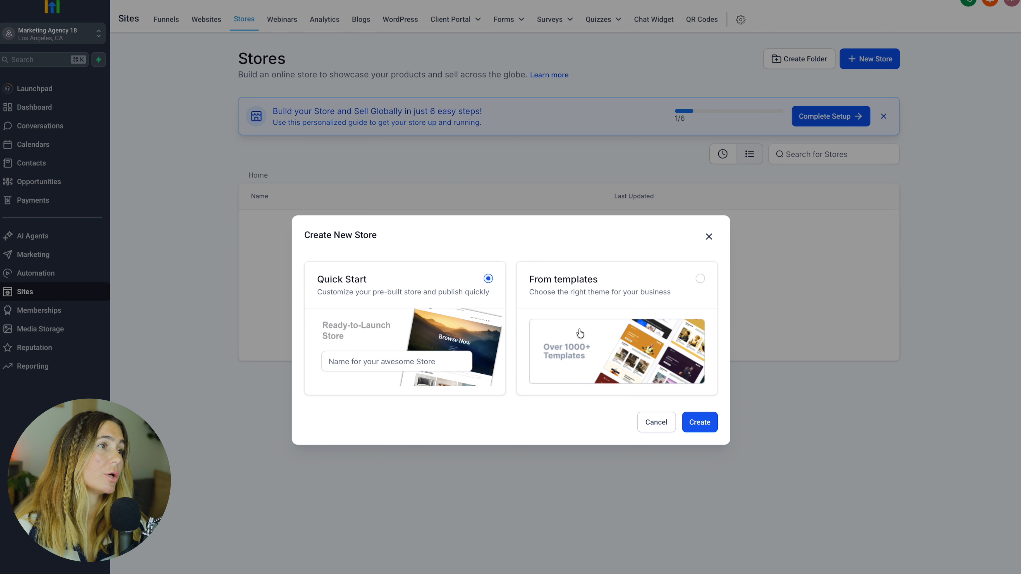
pyautogui.click(596, 282)
pyautogui.click(448, 305)
pyautogui.click(699, 428)
pyautogui.click(398, 362)
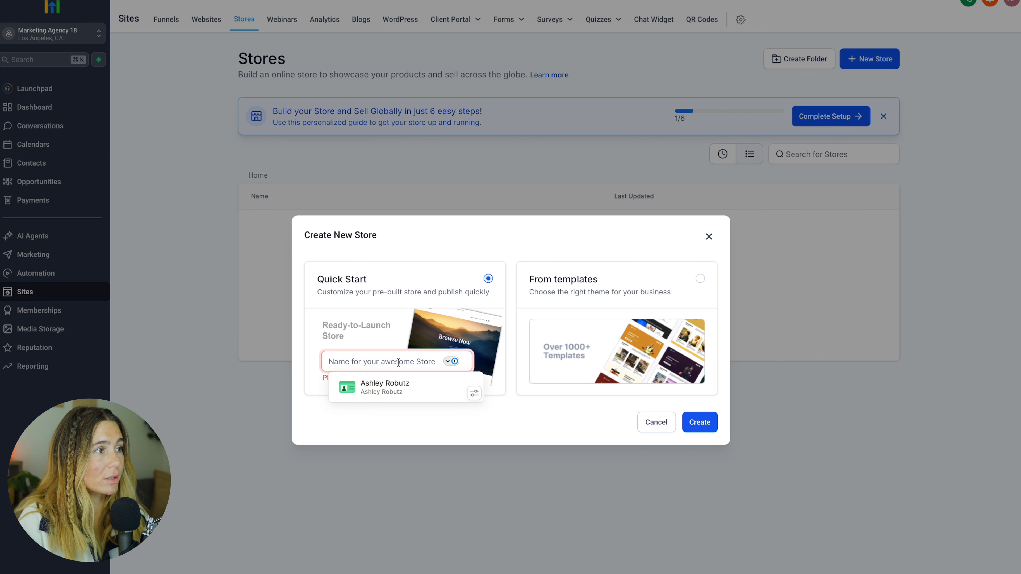
pyautogui.write('Ash Example Store')
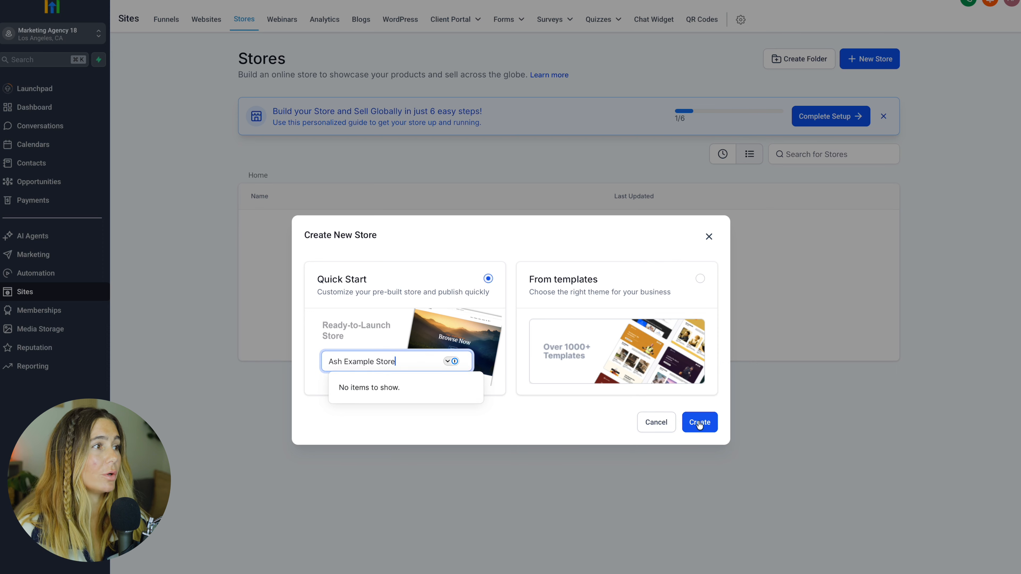
pyautogui.click(703, 426)
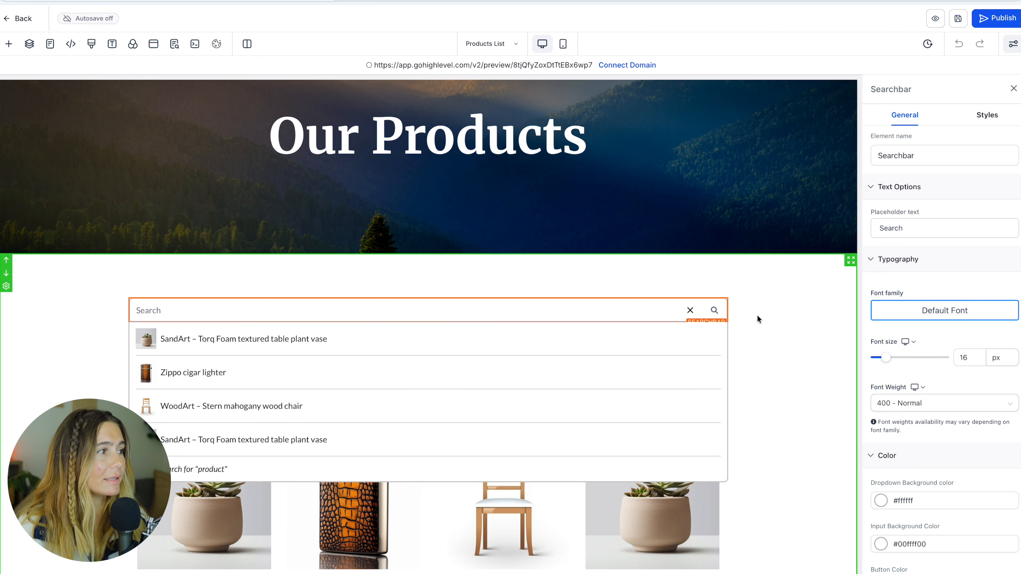
# Examine the store's Products List page in the builder and preview, including the Daily Planner product page, and return to the builder
pyautogui.click(758, 321)
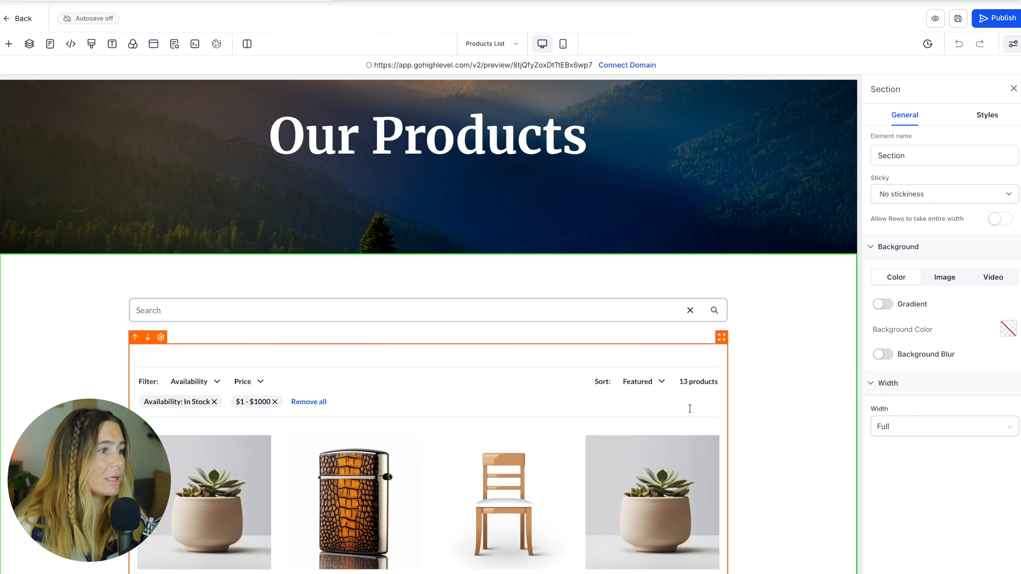
pyautogui.scroll(-4, 590, 332)
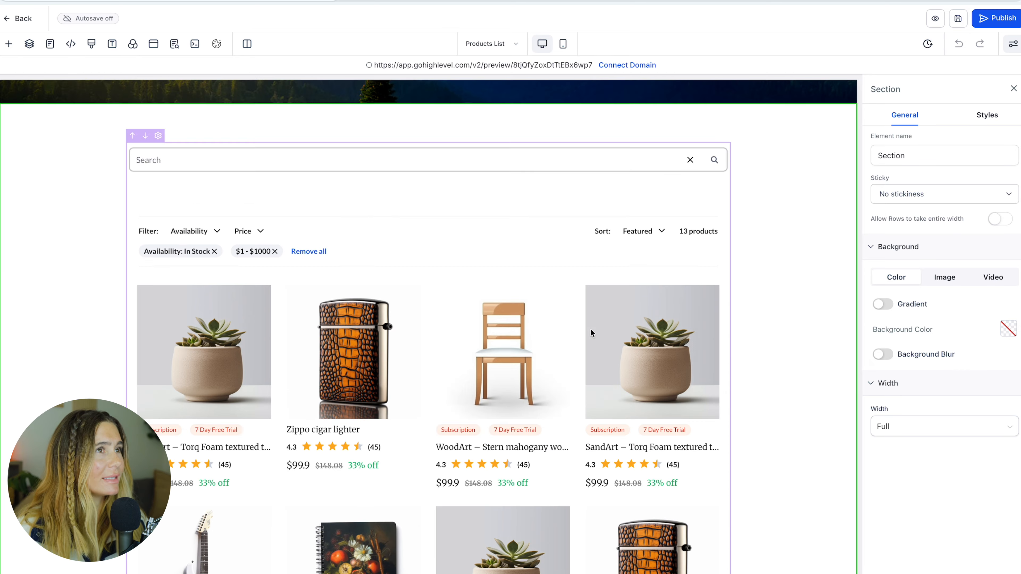
pyautogui.scroll(7, 590, 329)
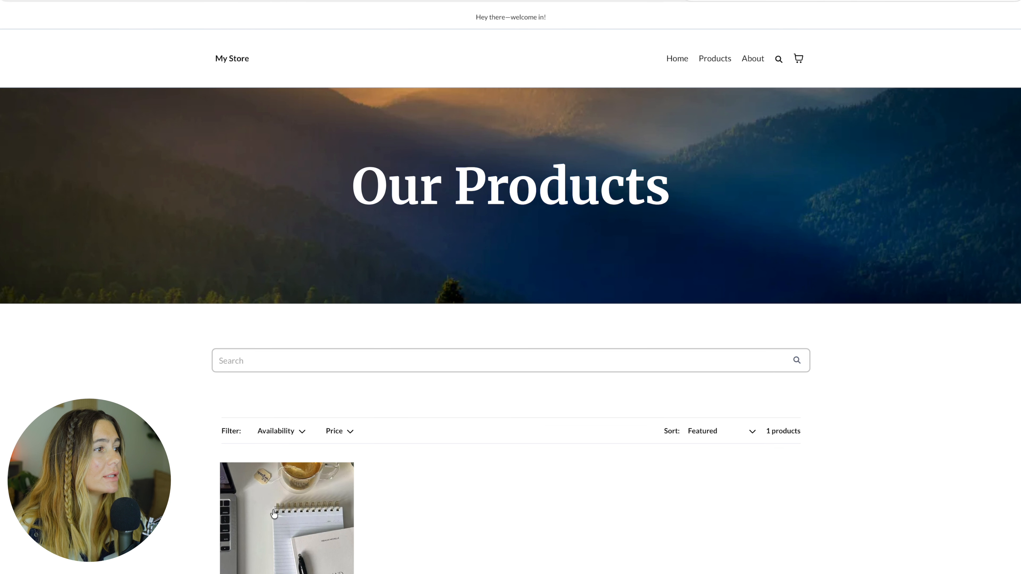
pyautogui.scroll(-2, 578, 465)
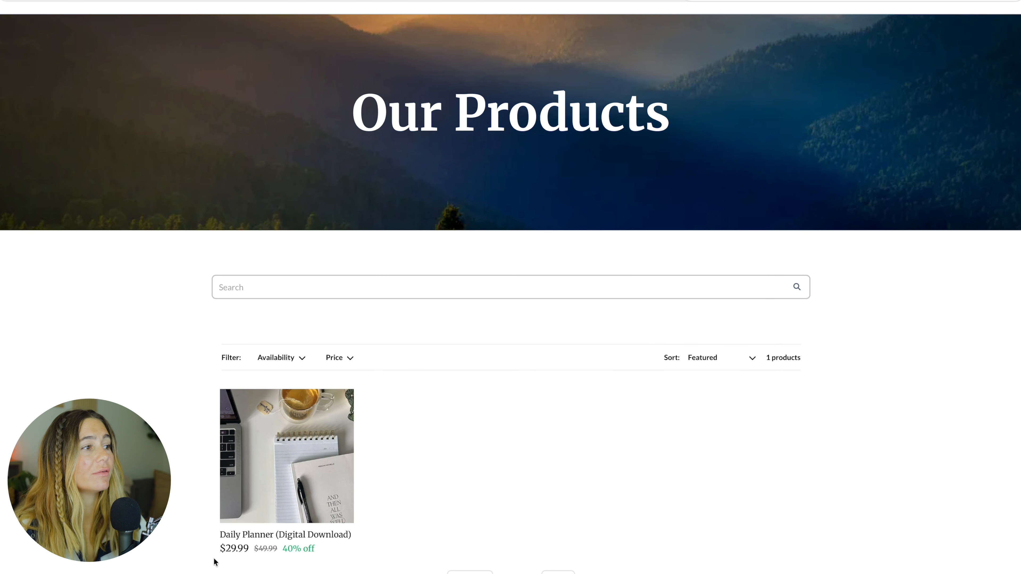
pyautogui.click(310, 535)
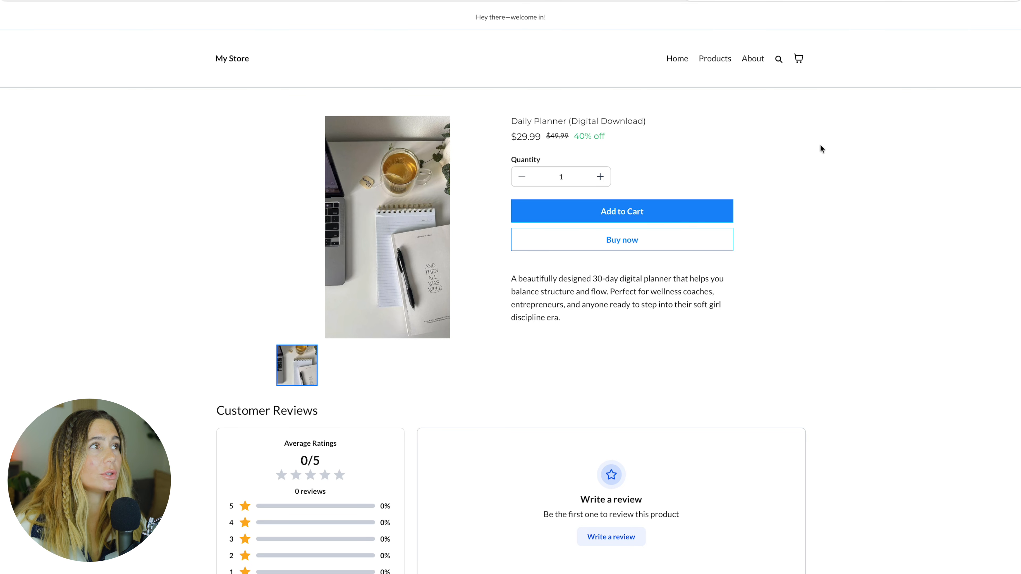
pyautogui.click(236, 4)
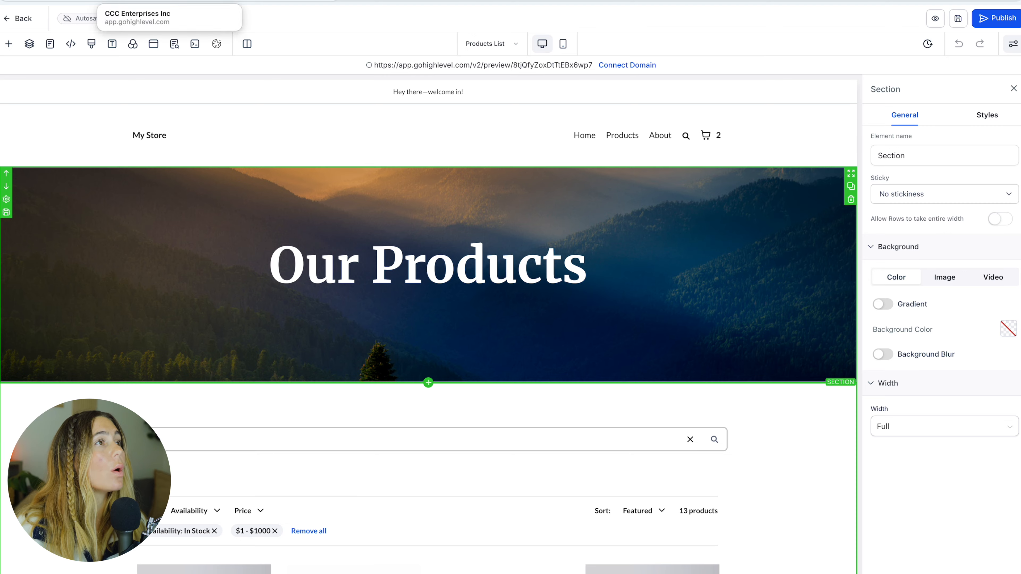
# Return to the account and create a new automation workflow from scratch
pyautogui.click(513, 3)
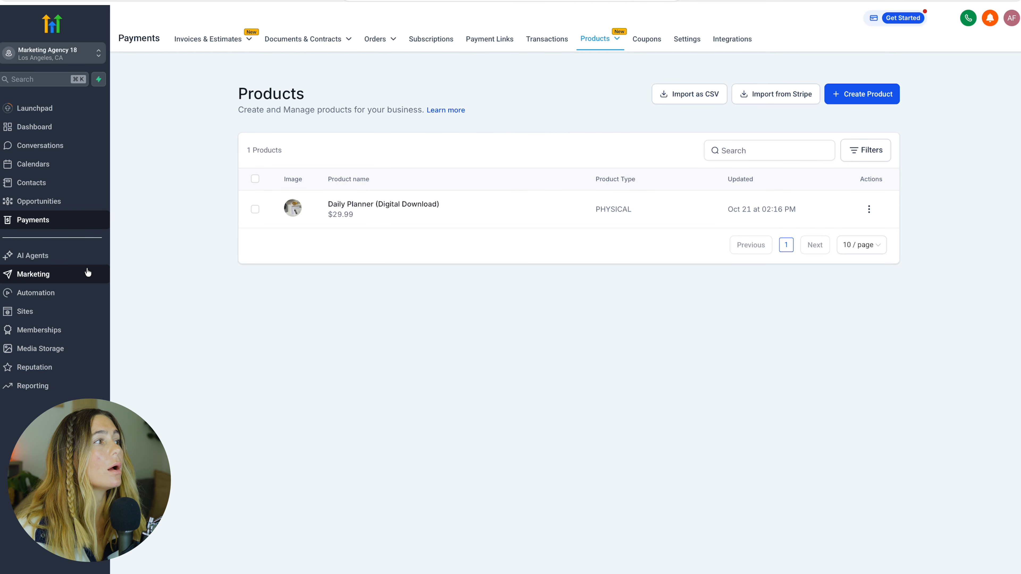
pyautogui.click(40, 294)
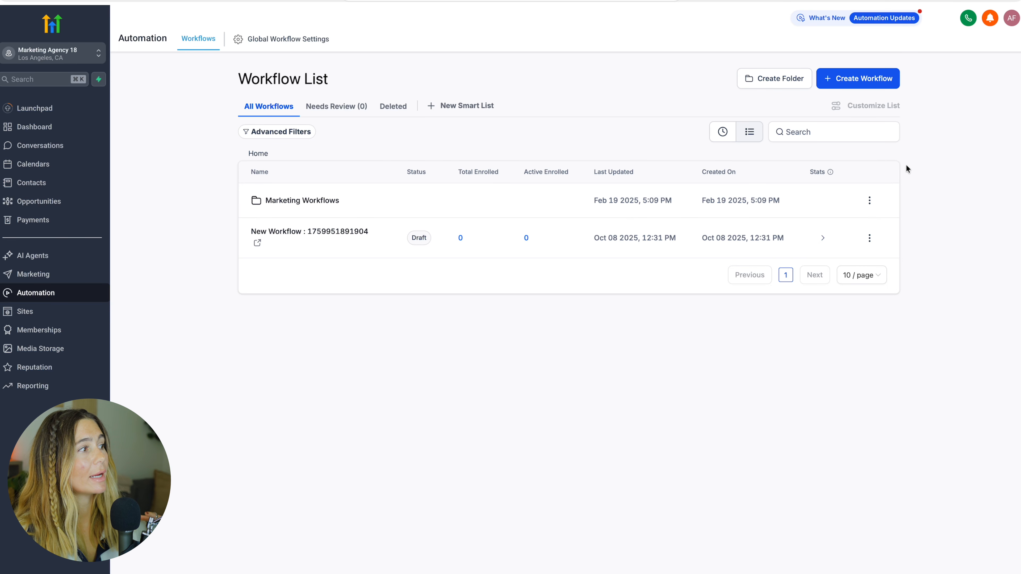
pyautogui.click(862, 80)
pyautogui.click(907, 28)
pyautogui.click(866, 82)
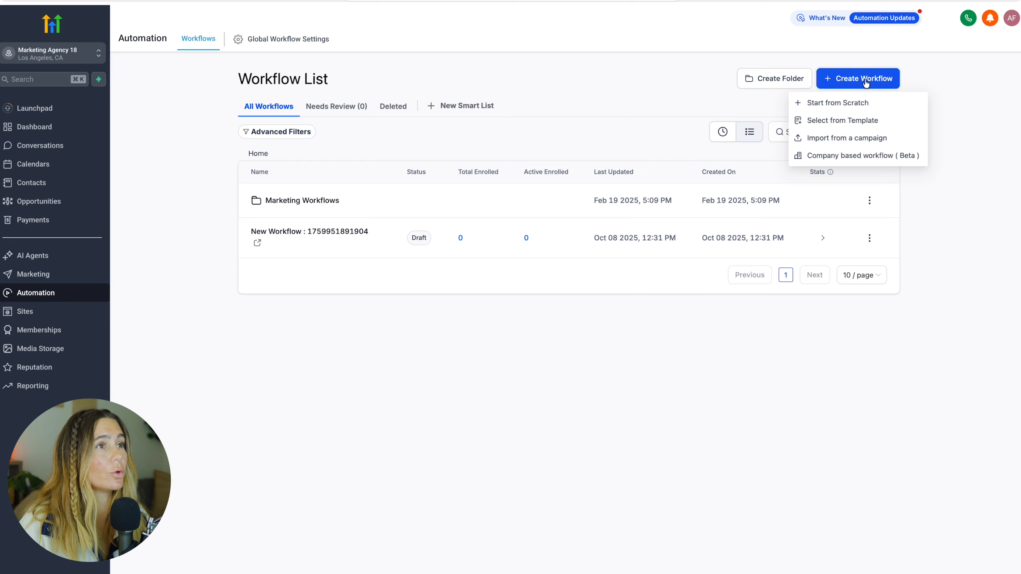
pyautogui.click(864, 103)
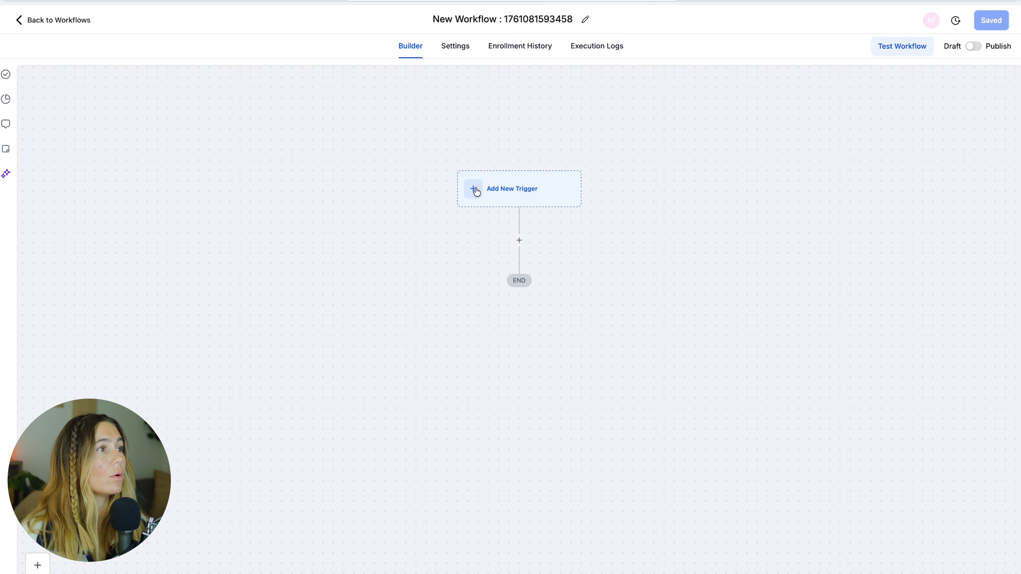
# Add a Payment Received trigger to the workflow, keeping its default name and no filters, and save the trigger
pyautogui.click(473, 189)
pyautogui.write('payment')
pyautogui.click(845, 241)
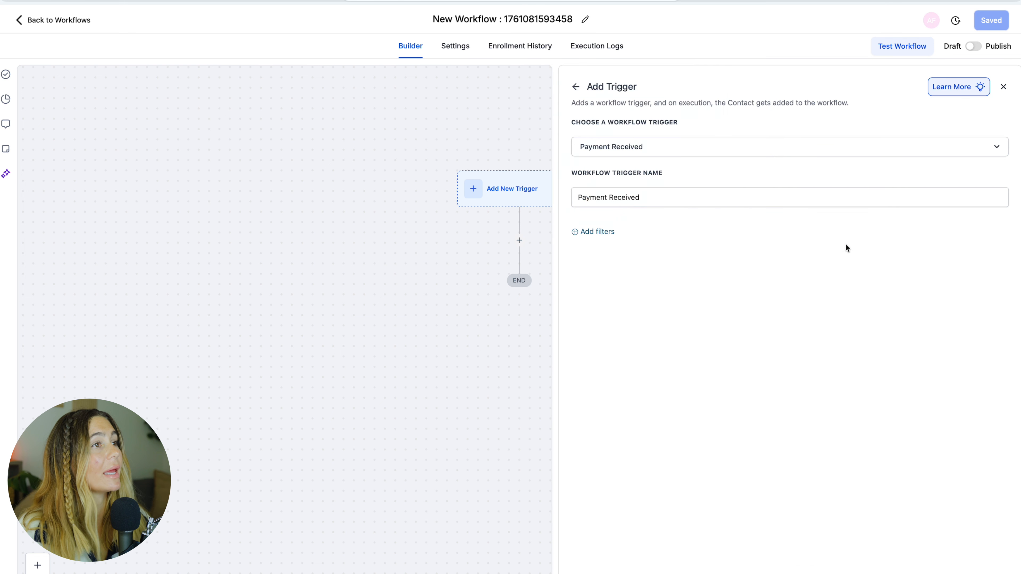
pyautogui.click(724, 196)
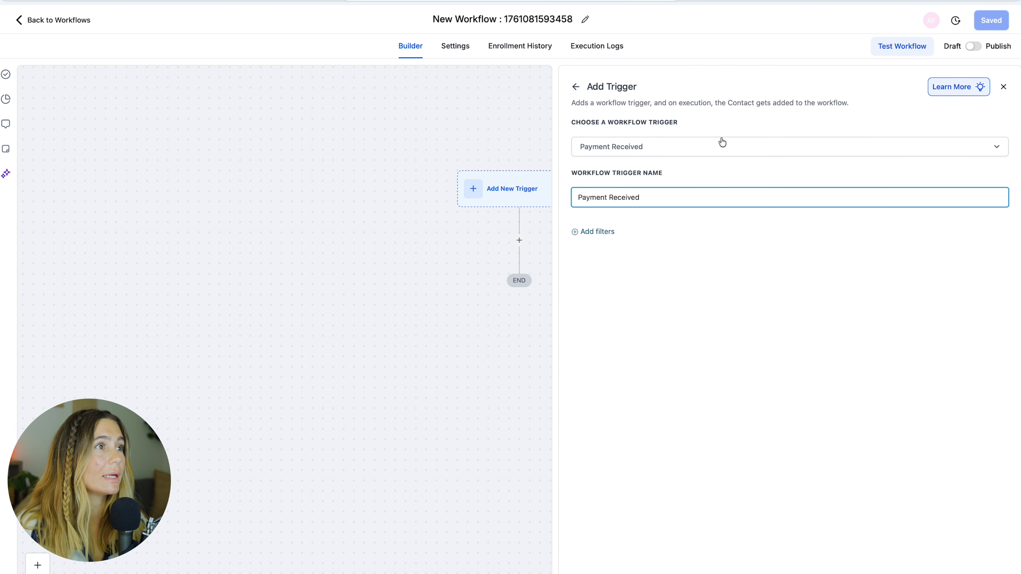
pyautogui.click(720, 146)
pyautogui.scroll(-10, 752, 246)
pyautogui.click(762, 445)
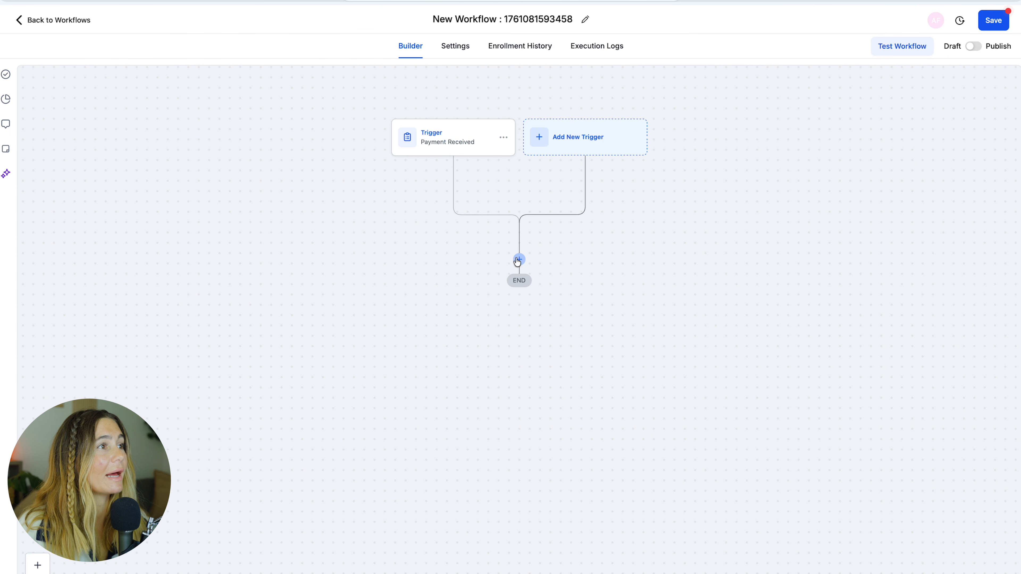
# Add a Send Email action after the Payment Received trigger and name it "Deliver Planner"
pyautogui.click(519, 260)
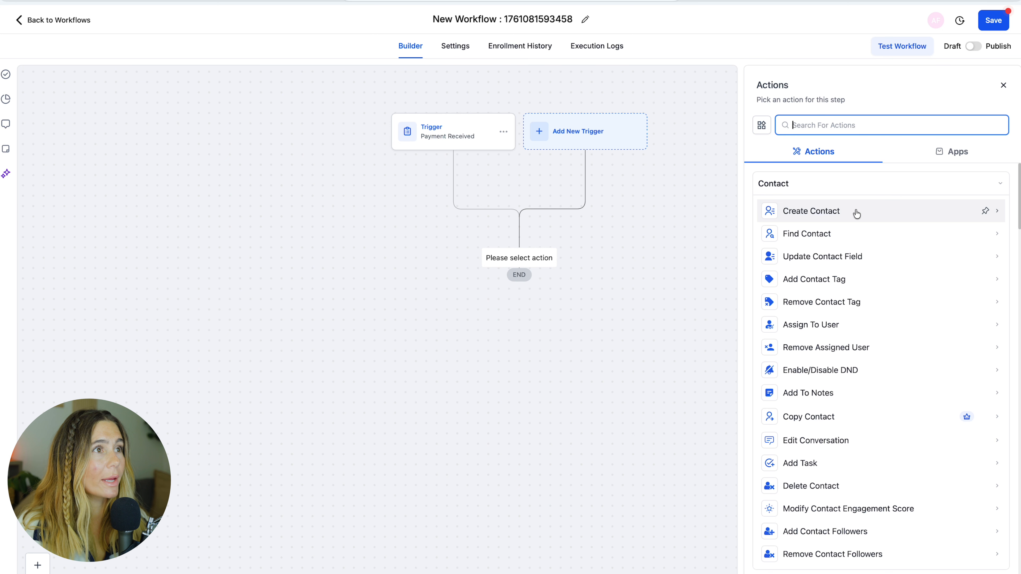
pyautogui.write('email')
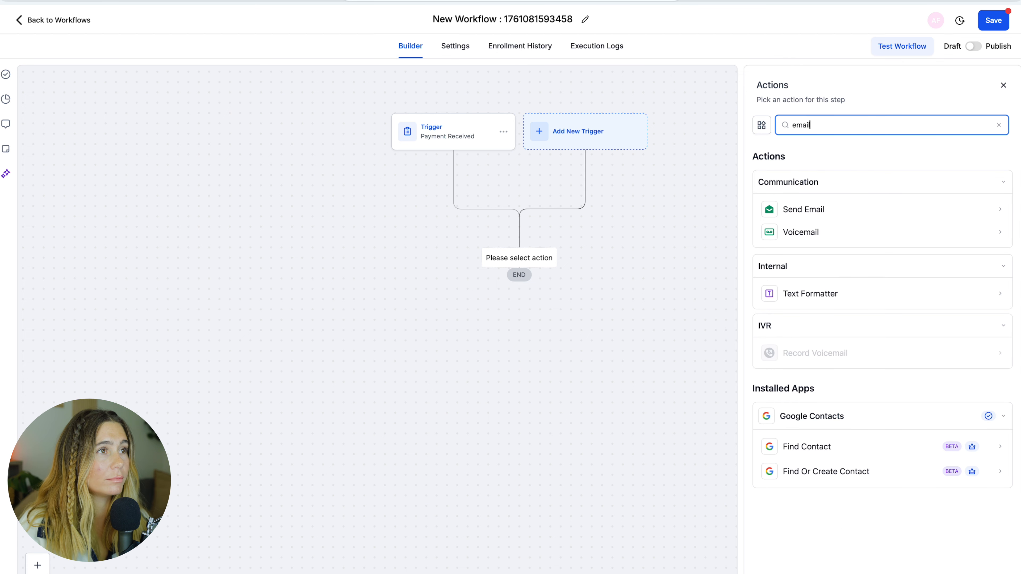
pyautogui.click(764, 211)
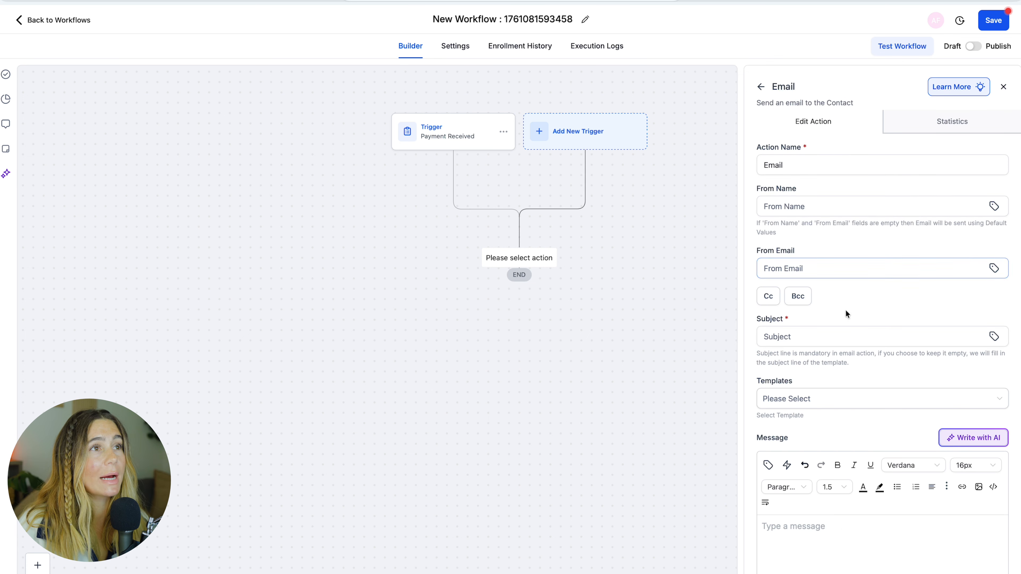
pyautogui.click(789, 163)
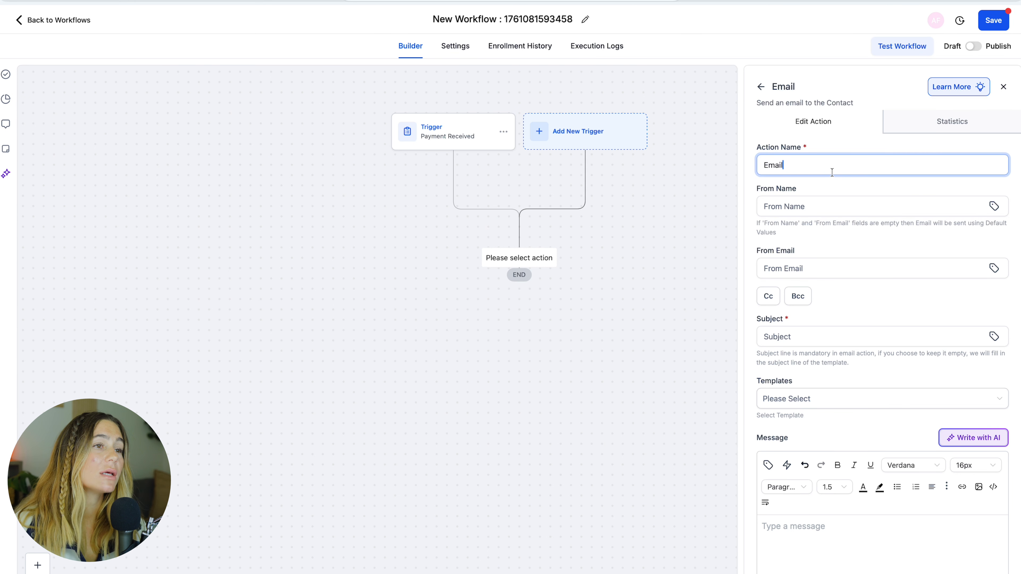
pyautogui.scroll(-1, 881, 333)
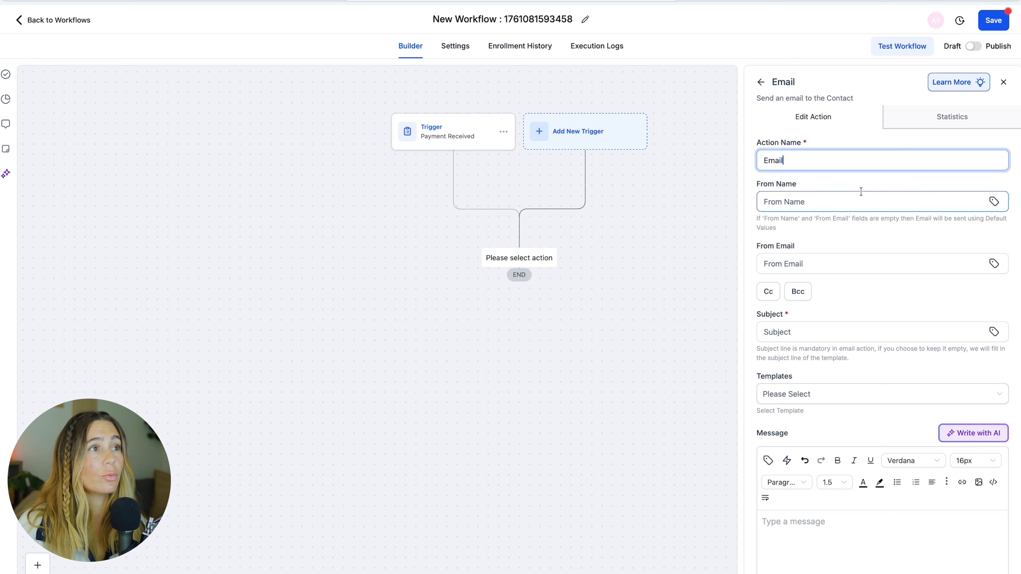
pyautogui.doubleClick(866, 161)
pyautogui.write('Deliver ')
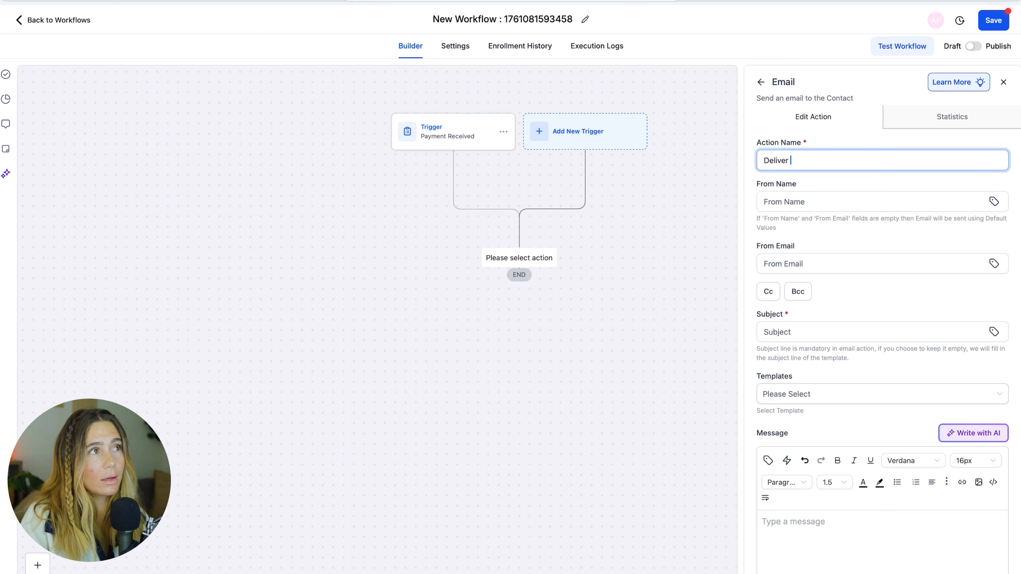
pyautogui.write('Planner')
# Fill in the email's From Name with the sender's full name and From Email with the sender's address
pyautogui.press('Tab')
pyautogui.write('As')
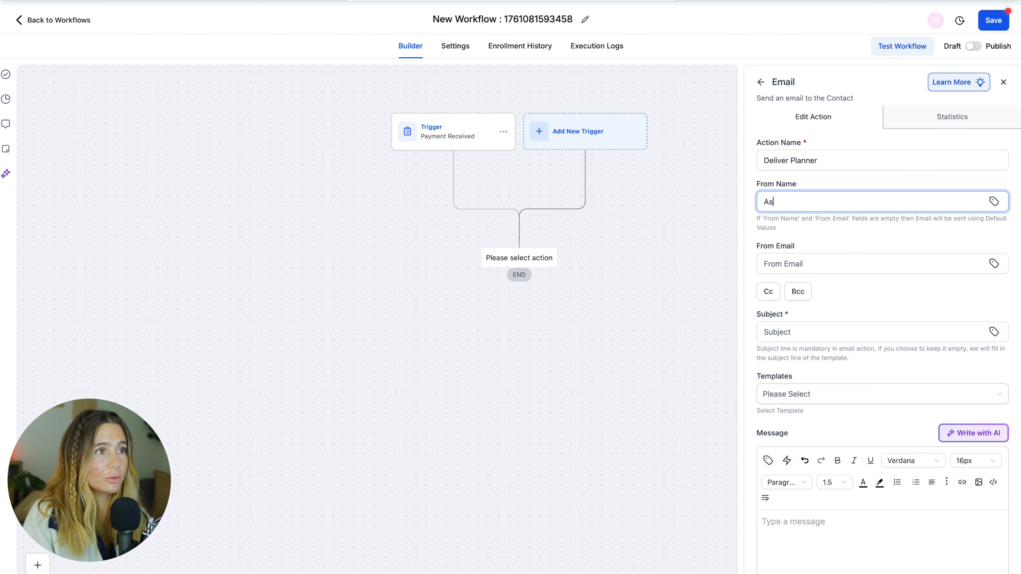
pyautogui.write('hley Robutz')
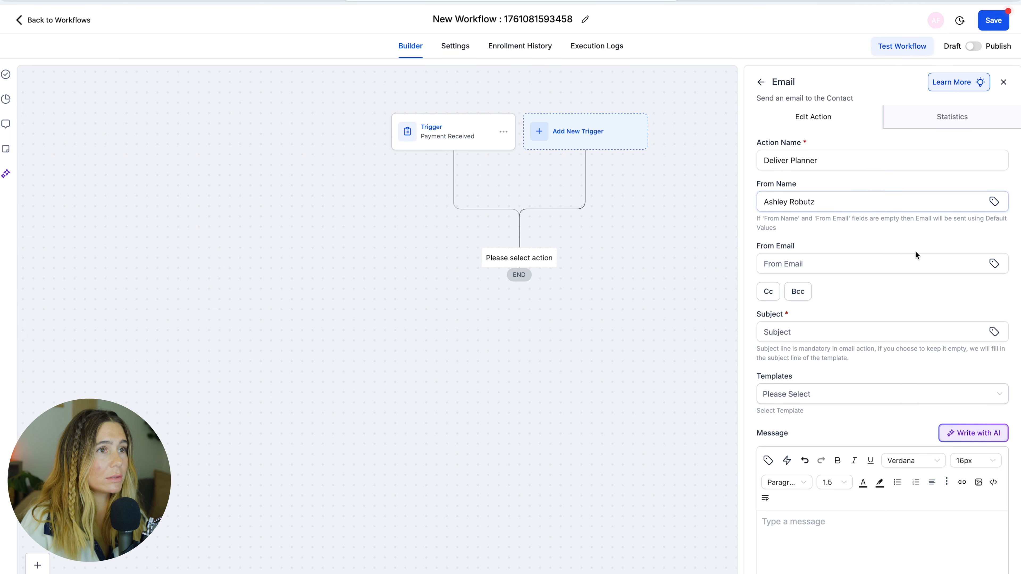
pyautogui.click(916, 258)
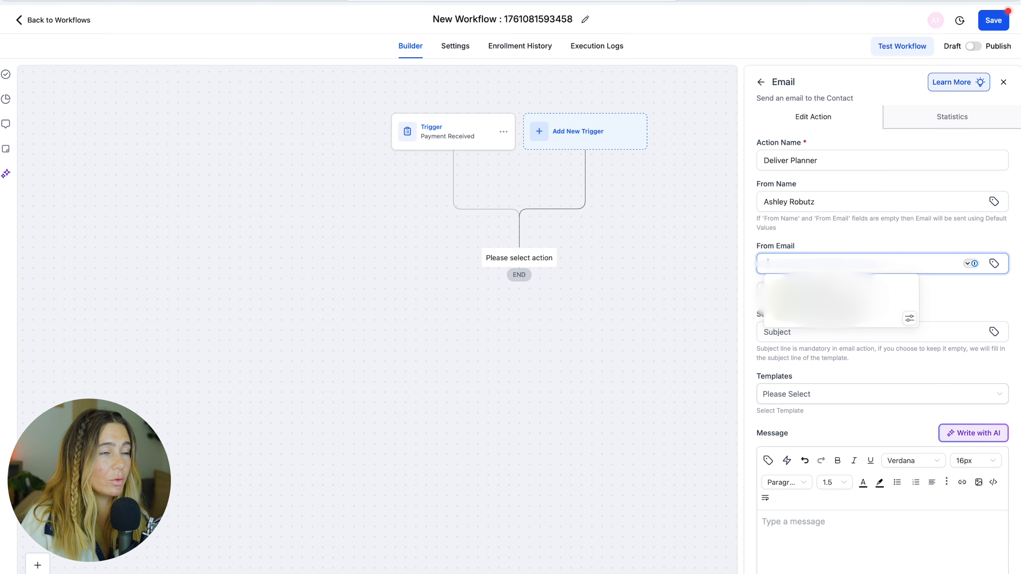
pyautogui.write('ashley')
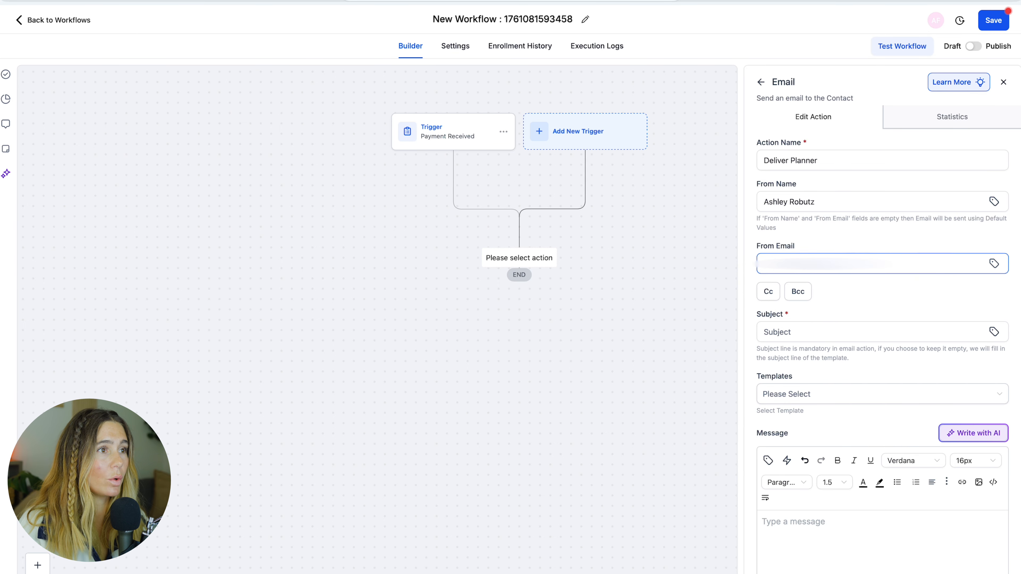
# Set the email subject to "{{user.name}} YOUR PLANNER!!" using the user name merge field, and leave the template unselected
pyautogui.scroll(-1, 832, 310)
pyautogui.click(832, 310)
pyautogui.write('YOUR PLANNER!!')
pyautogui.click(786, 310)
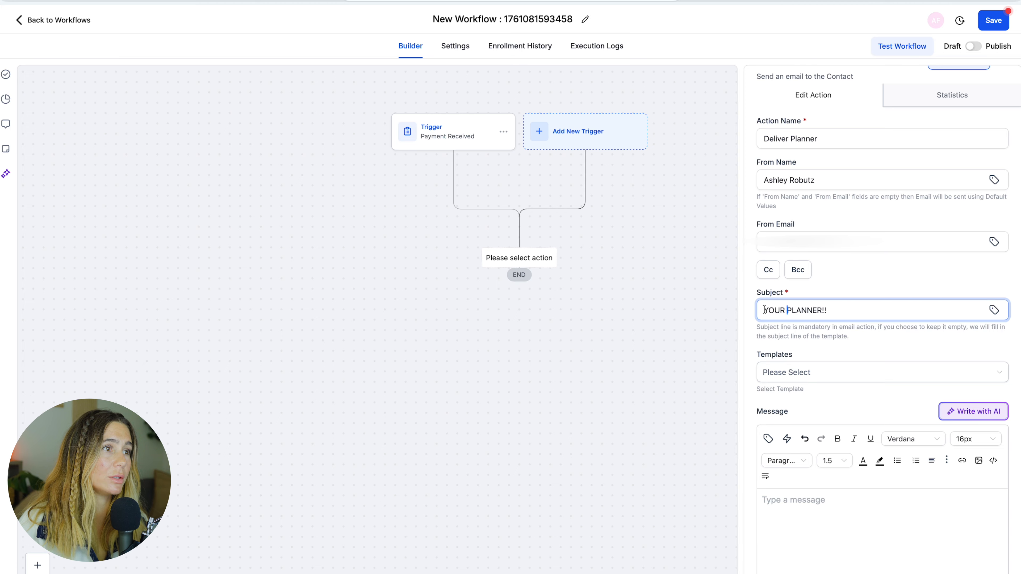
pyautogui.click(994, 310)
pyautogui.click(869, 374)
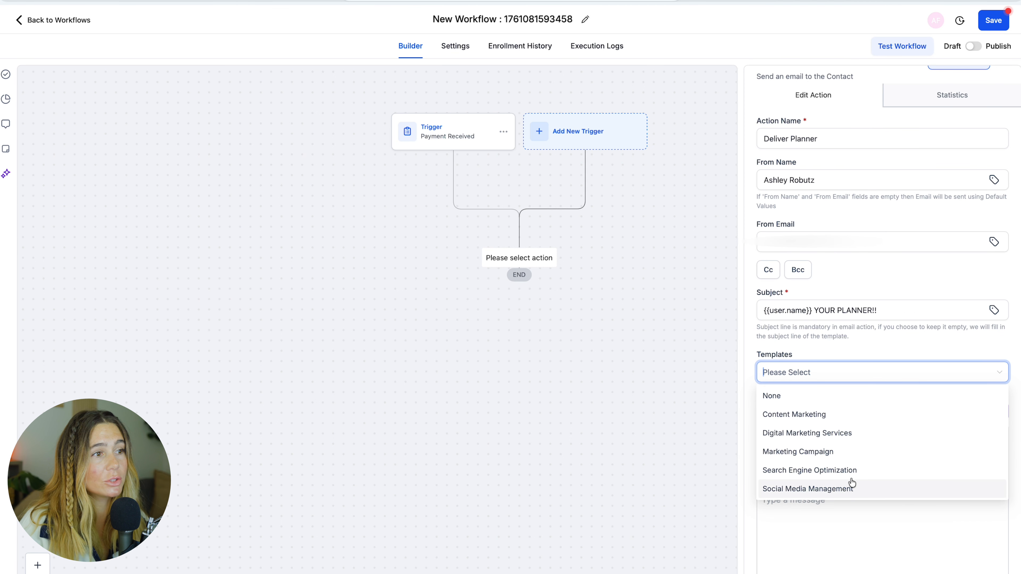
pyautogui.click(881, 354)
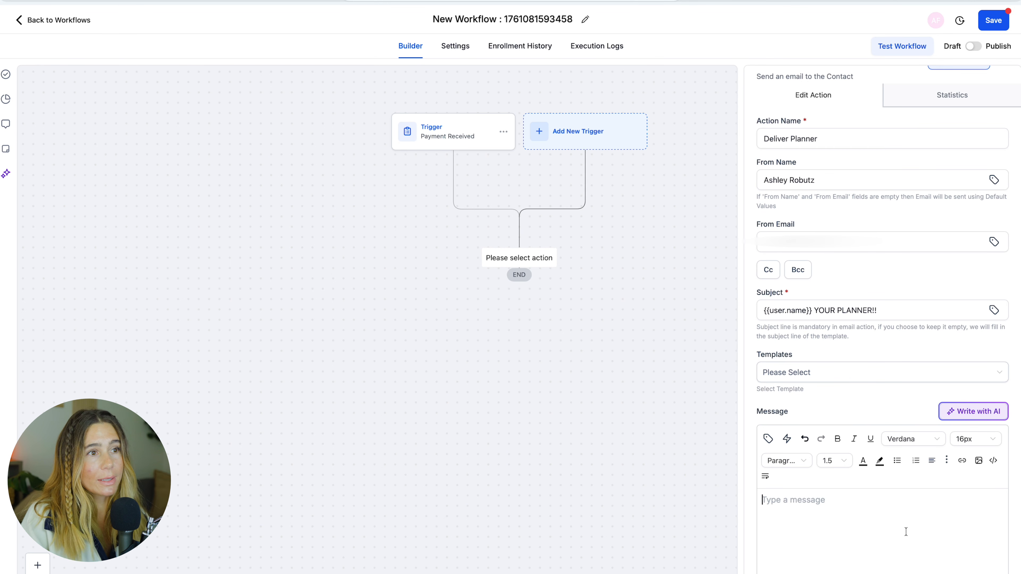
# Start the email message with the greeting "Hey {{user.first_name}}!", using the first name merge field
pyautogui.write('Hey')
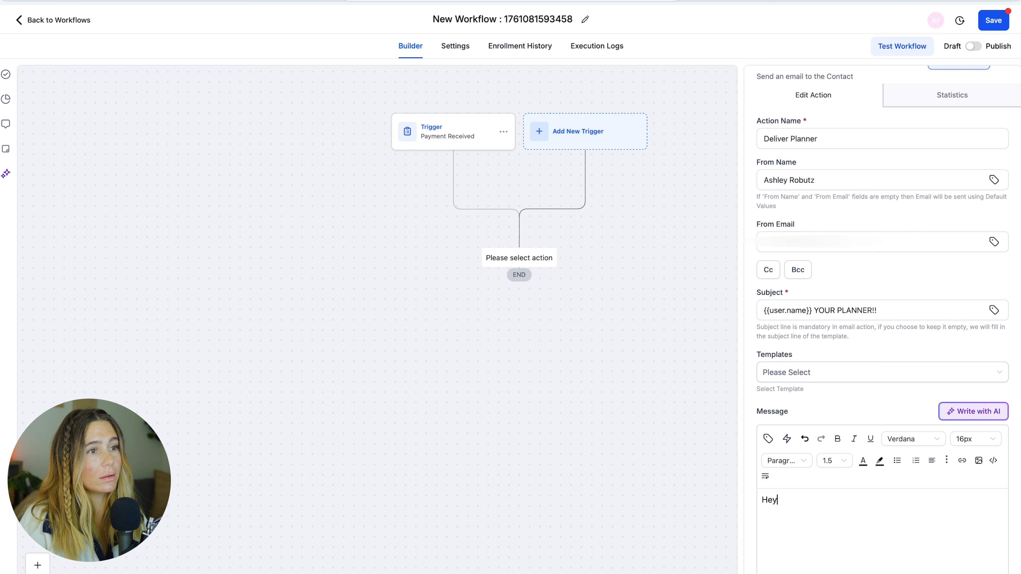
pyautogui.scroll(-2, 934, 483)
pyautogui.click(768, 365)
pyautogui.click(731, 187)
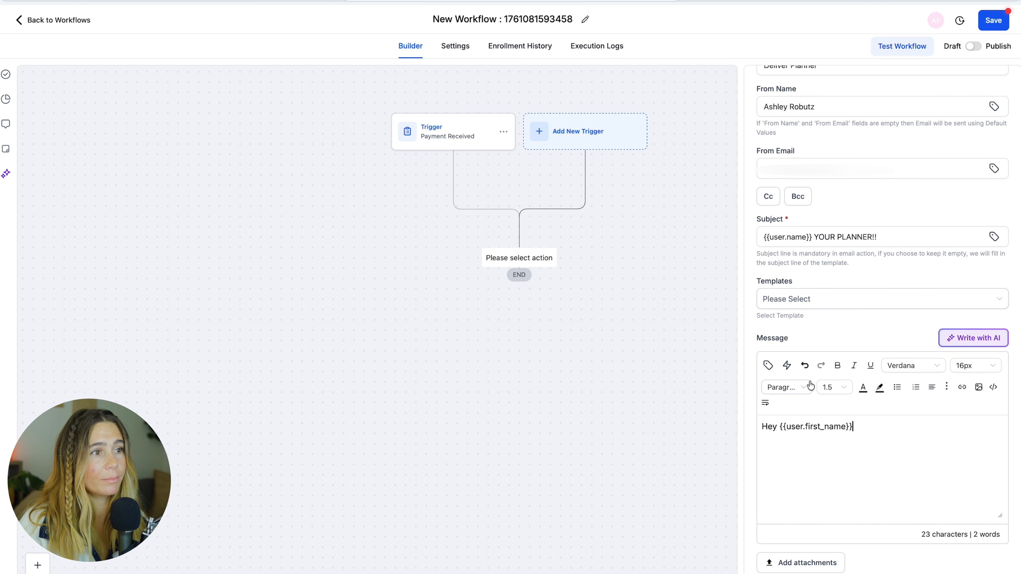
pyautogui.write('!')
pyautogui.press('Return')
# Write "I'm SO excited for you to checkout the digital planner. You are one step closer to becoming your future self organized and motivated!" and save the action
pyautogui.write("I'm SO excited for you t")
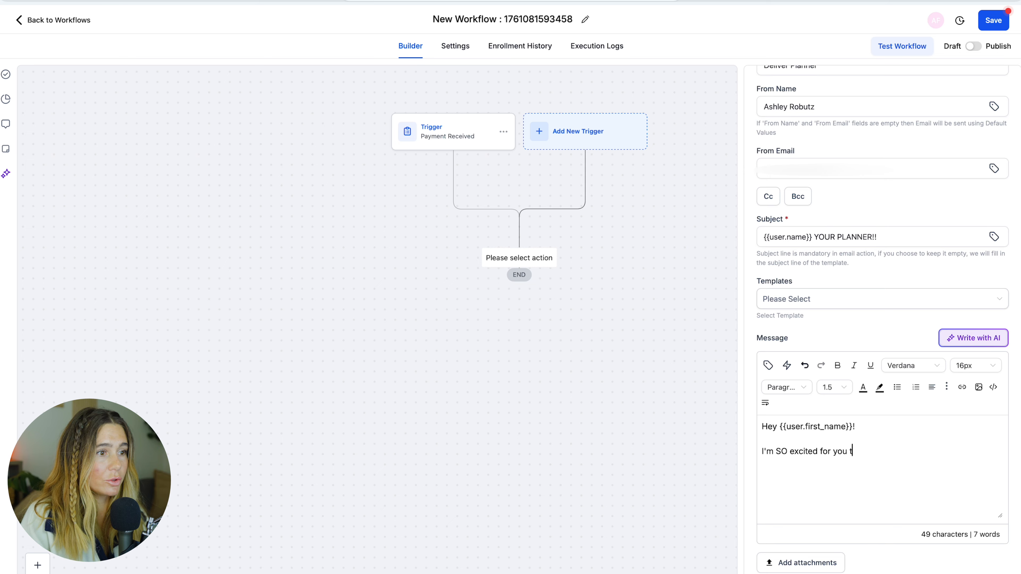
pyautogui.write('o checkout the dig')
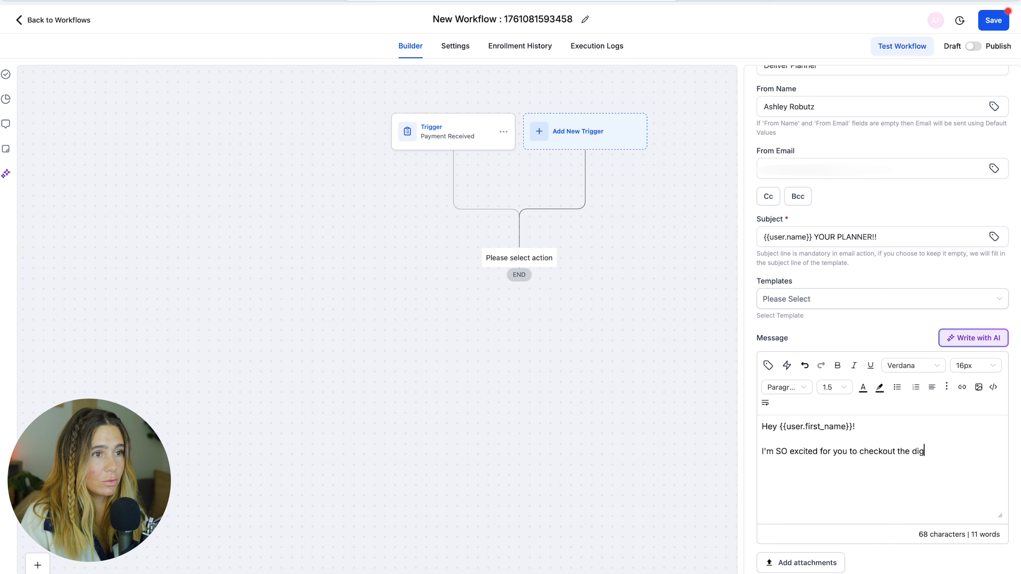
pyautogui.write('ital planner. You are one step b')
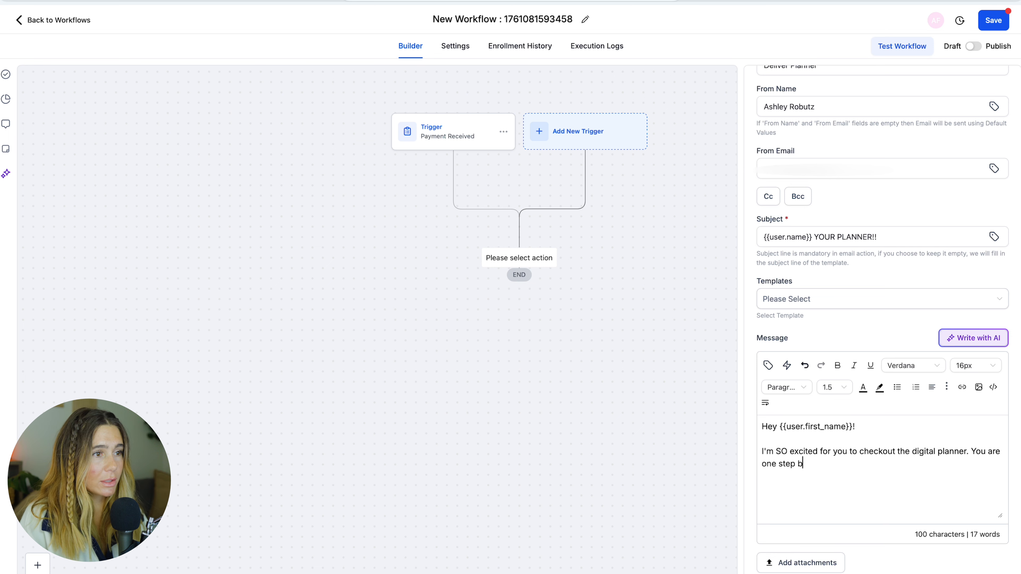
pyautogui.press('BackSpace')
pyautogui.write('closer to ')
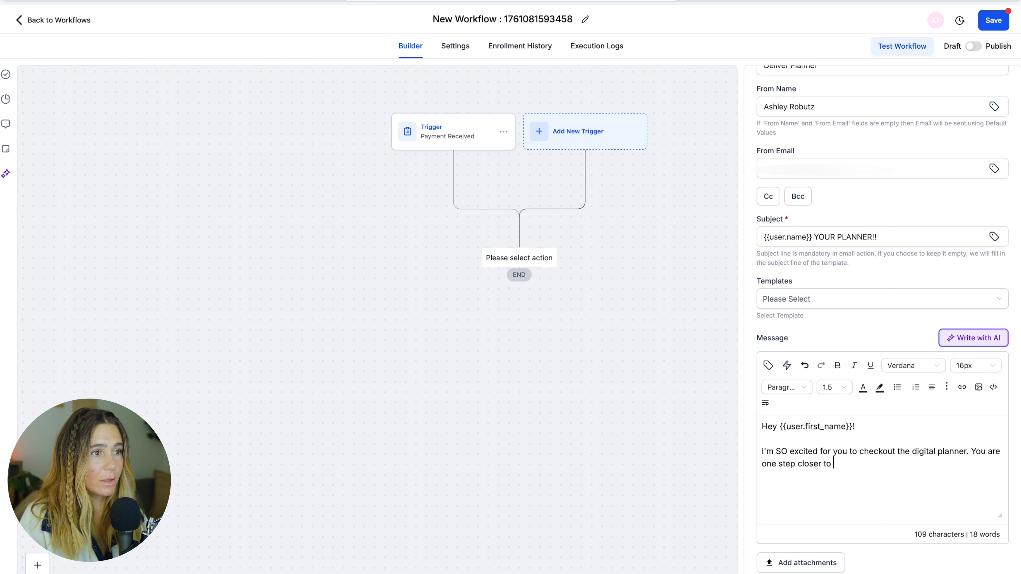
pyautogui.write('becoming your future self organized an')
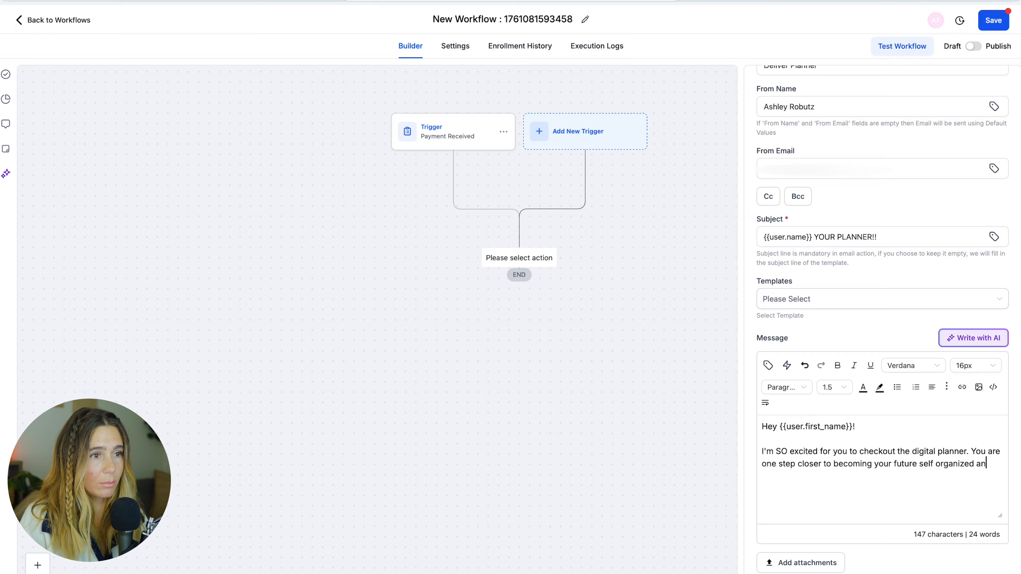
pyautogui.write('d motivated!')
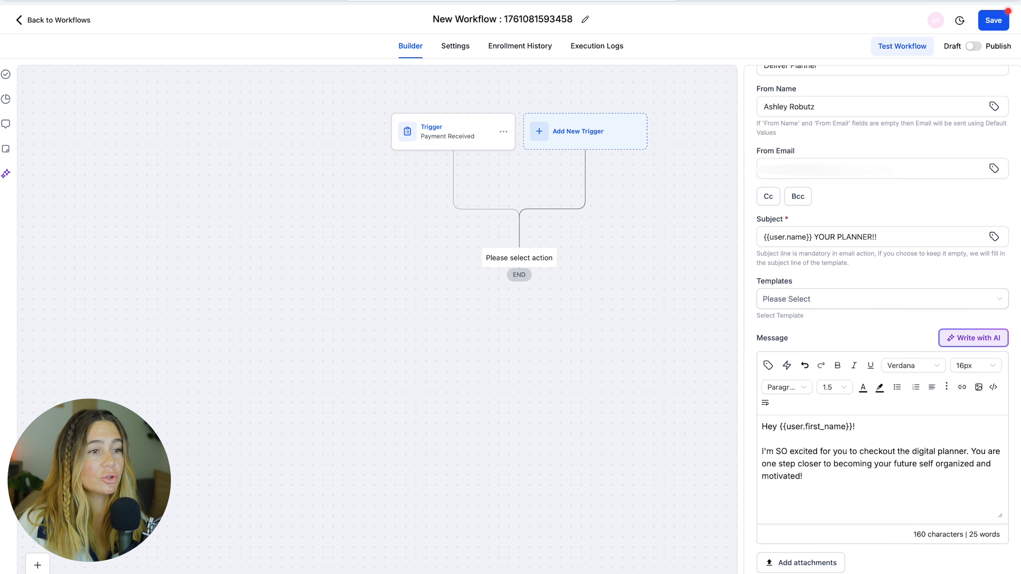
pyautogui.click(497, 231)
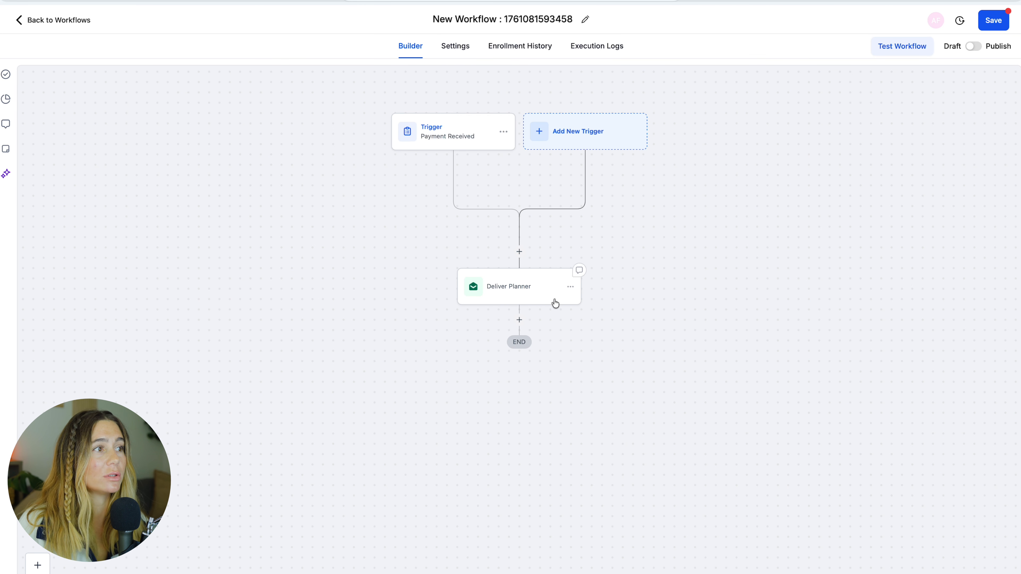
# Add a Wait action after the Deliver Planner email, keeping Time Delay, with a wait value of 1 and a different time unit
pyautogui.click(519, 320)
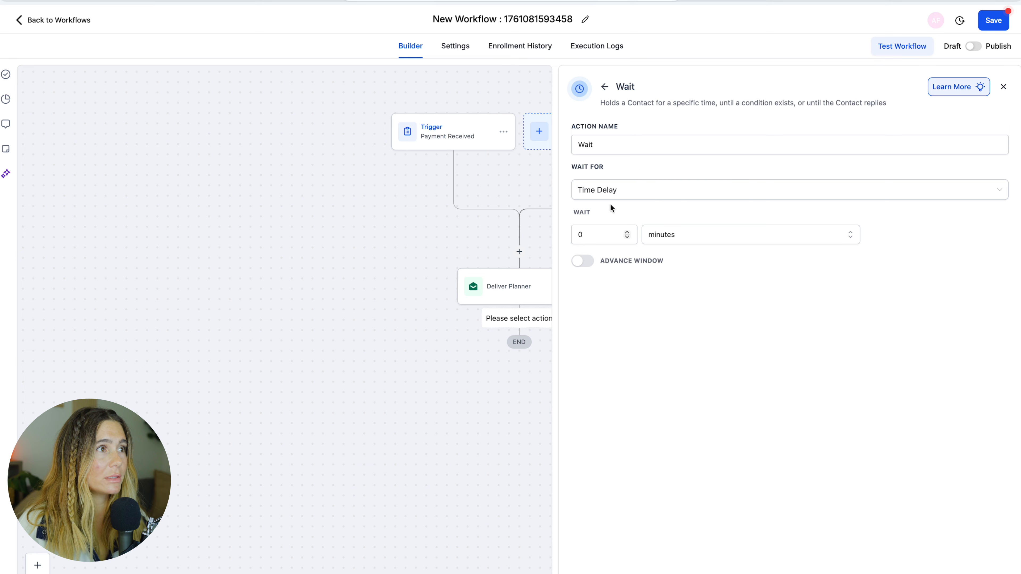
pyautogui.click(618, 190)
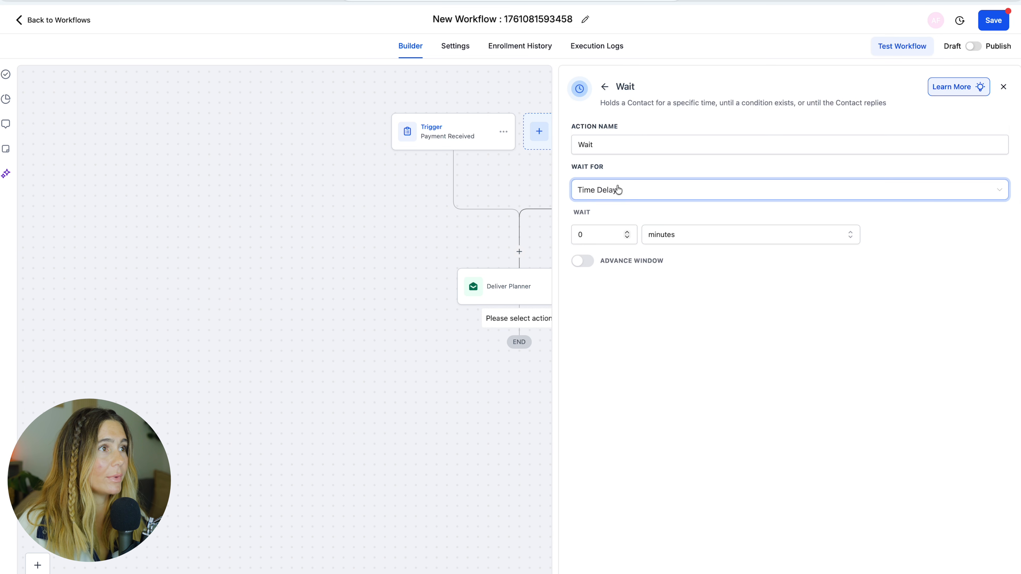
pyautogui.click(697, 376)
pyautogui.doubleClick(603, 228)
pyautogui.write('24')
pyautogui.doubleClick(603, 230)
pyautogui.write('1')
pyautogui.click(679, 237)
pyautogui.click(659, 294)
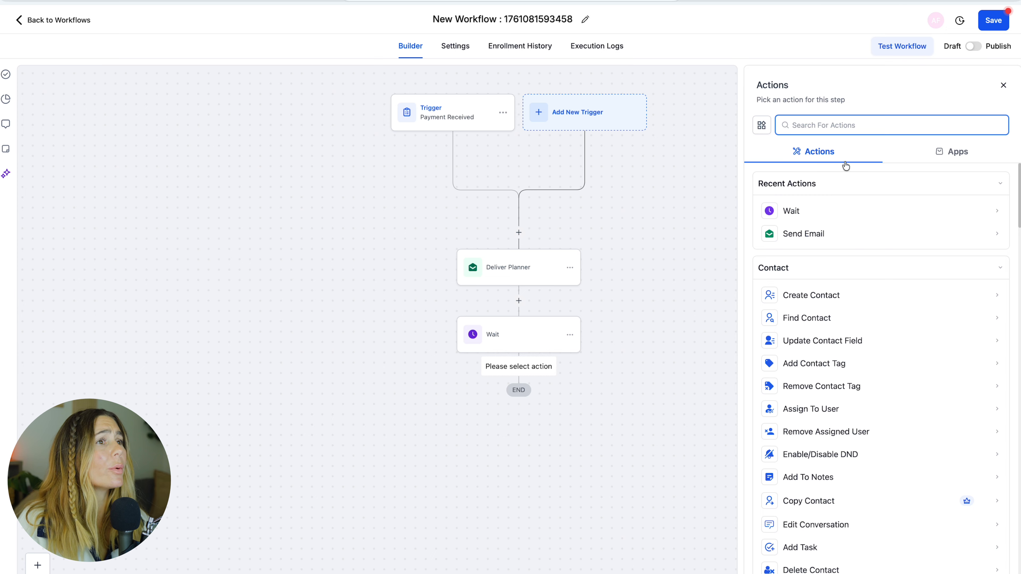